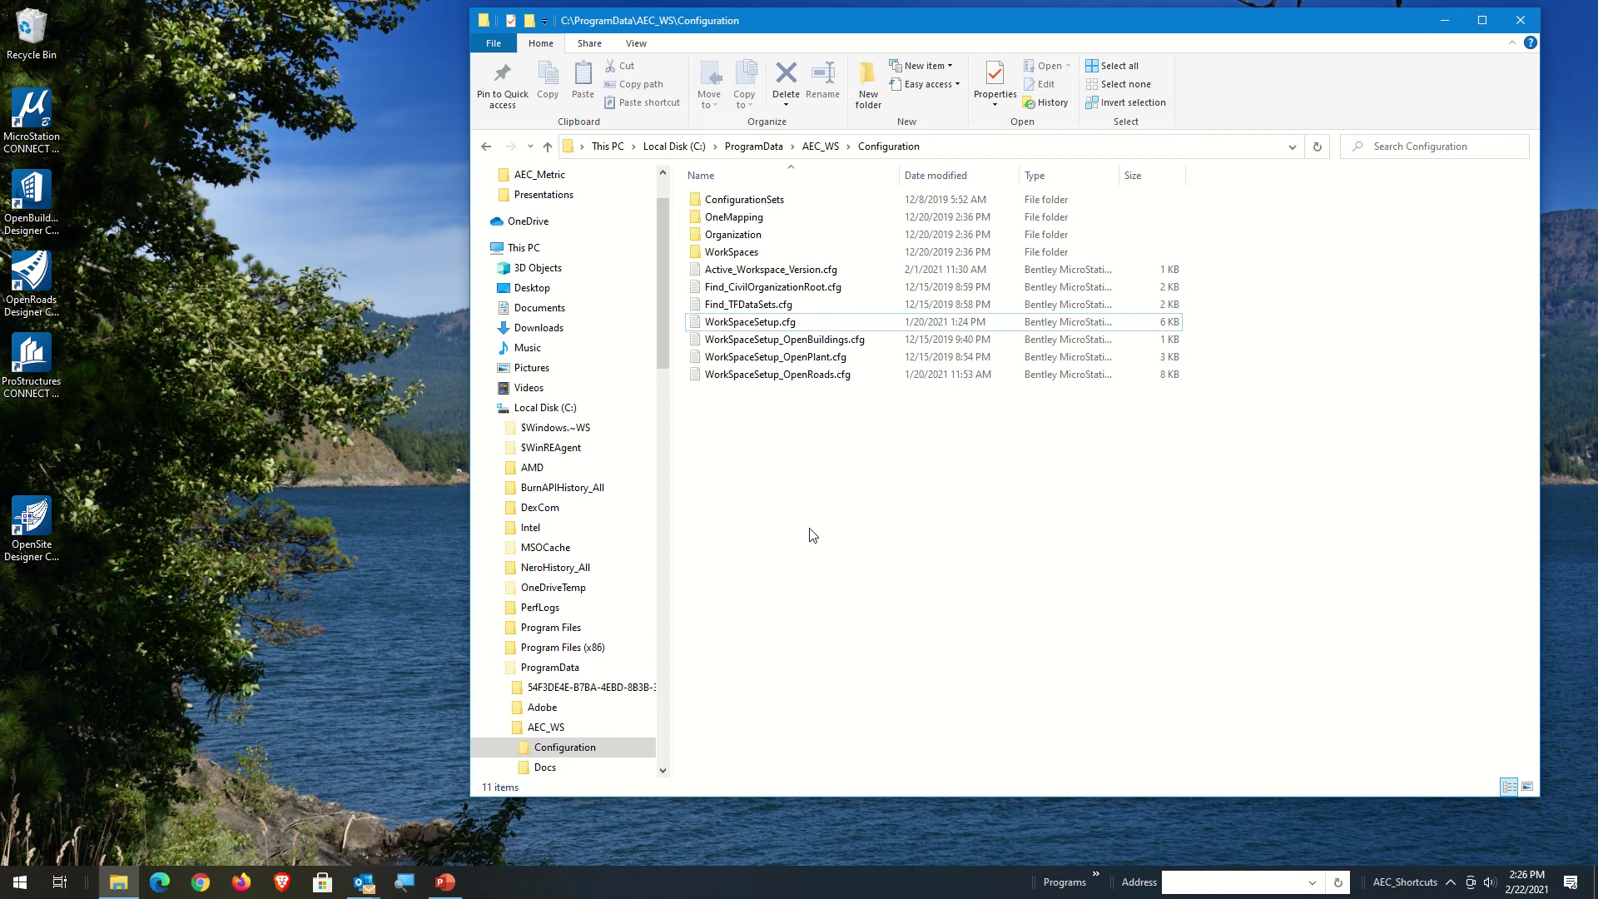
Cut the AEC_WS folder from C:\ProgramData so it can be moved to another drive
left_click(280, 575)
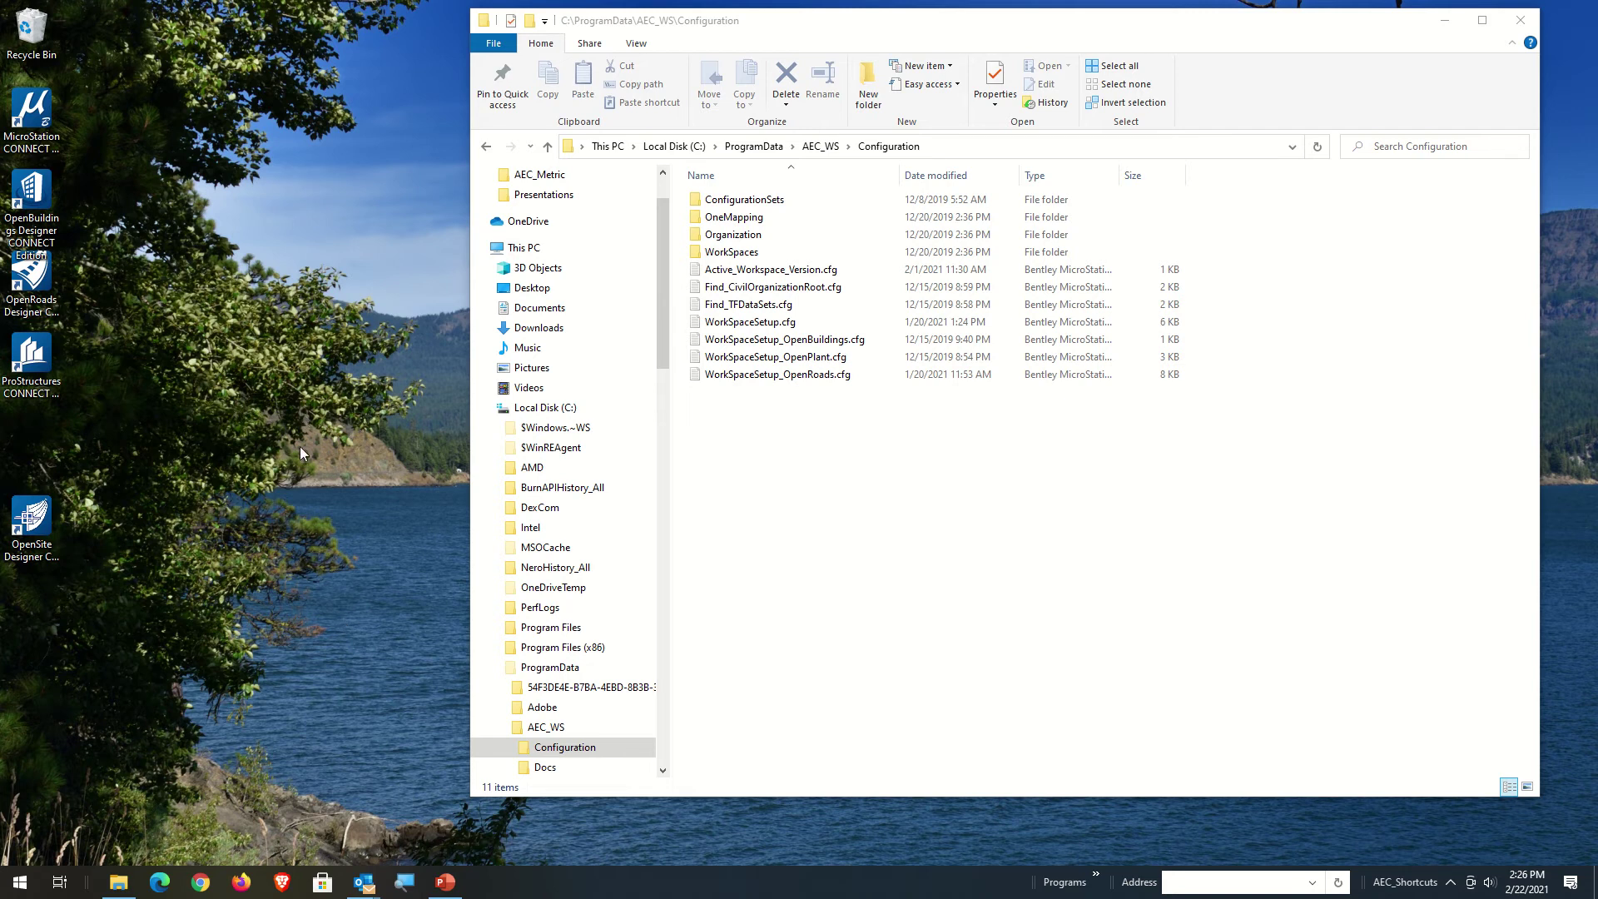
scroll(503, 662, "down", 2)
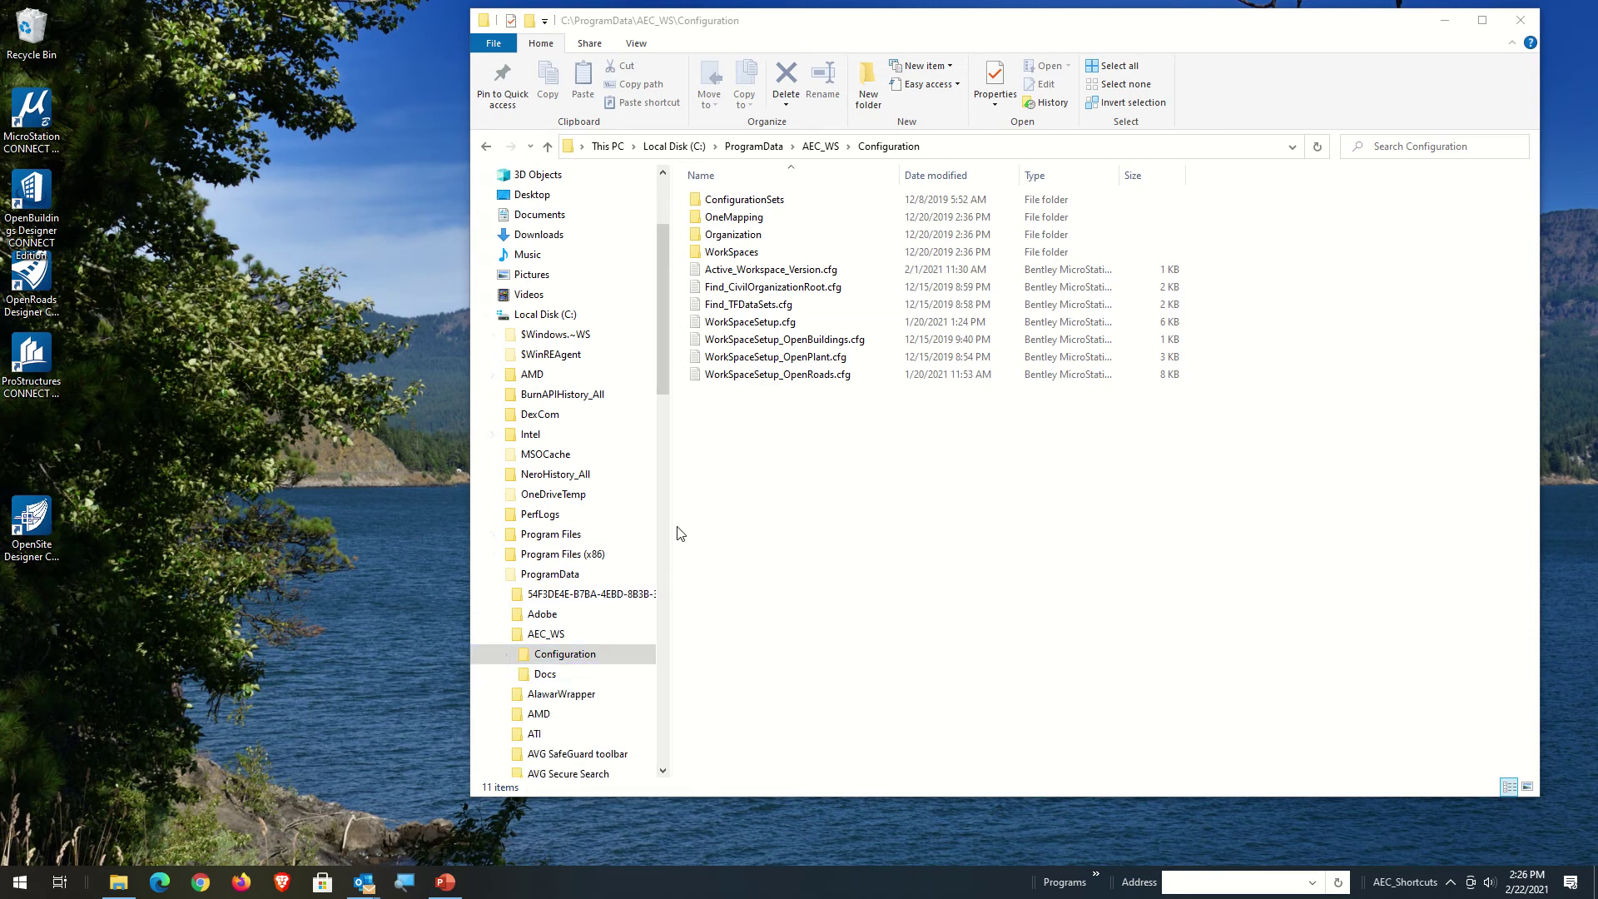
left_click(570, 635)
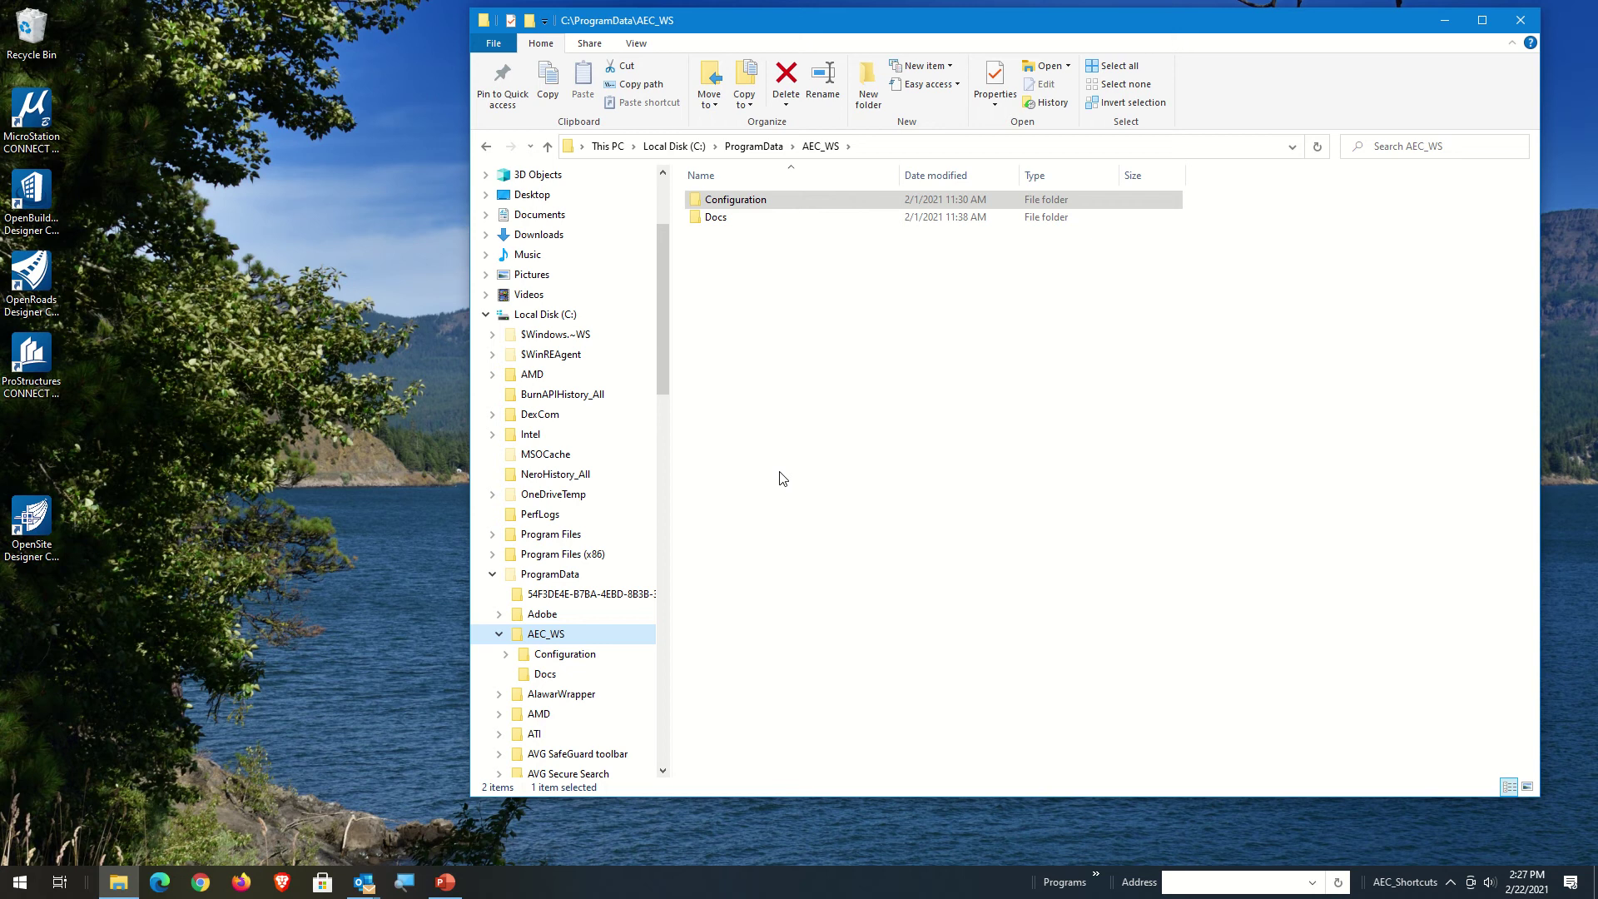
left_click_drag(663, 354, 672, 387)
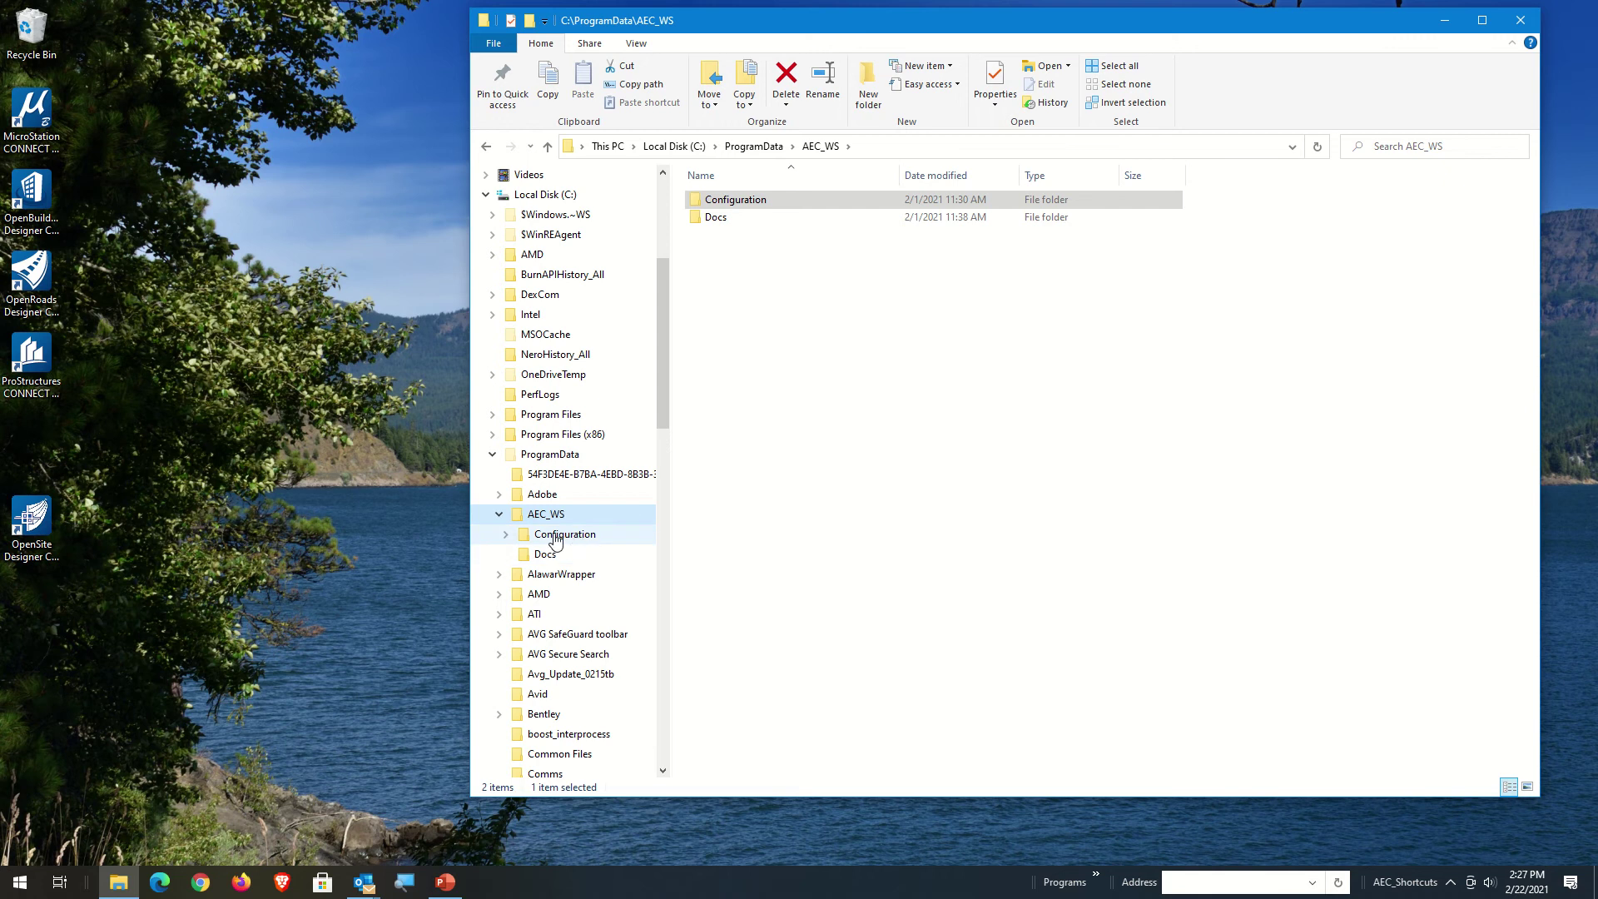
left_click(501, 515)
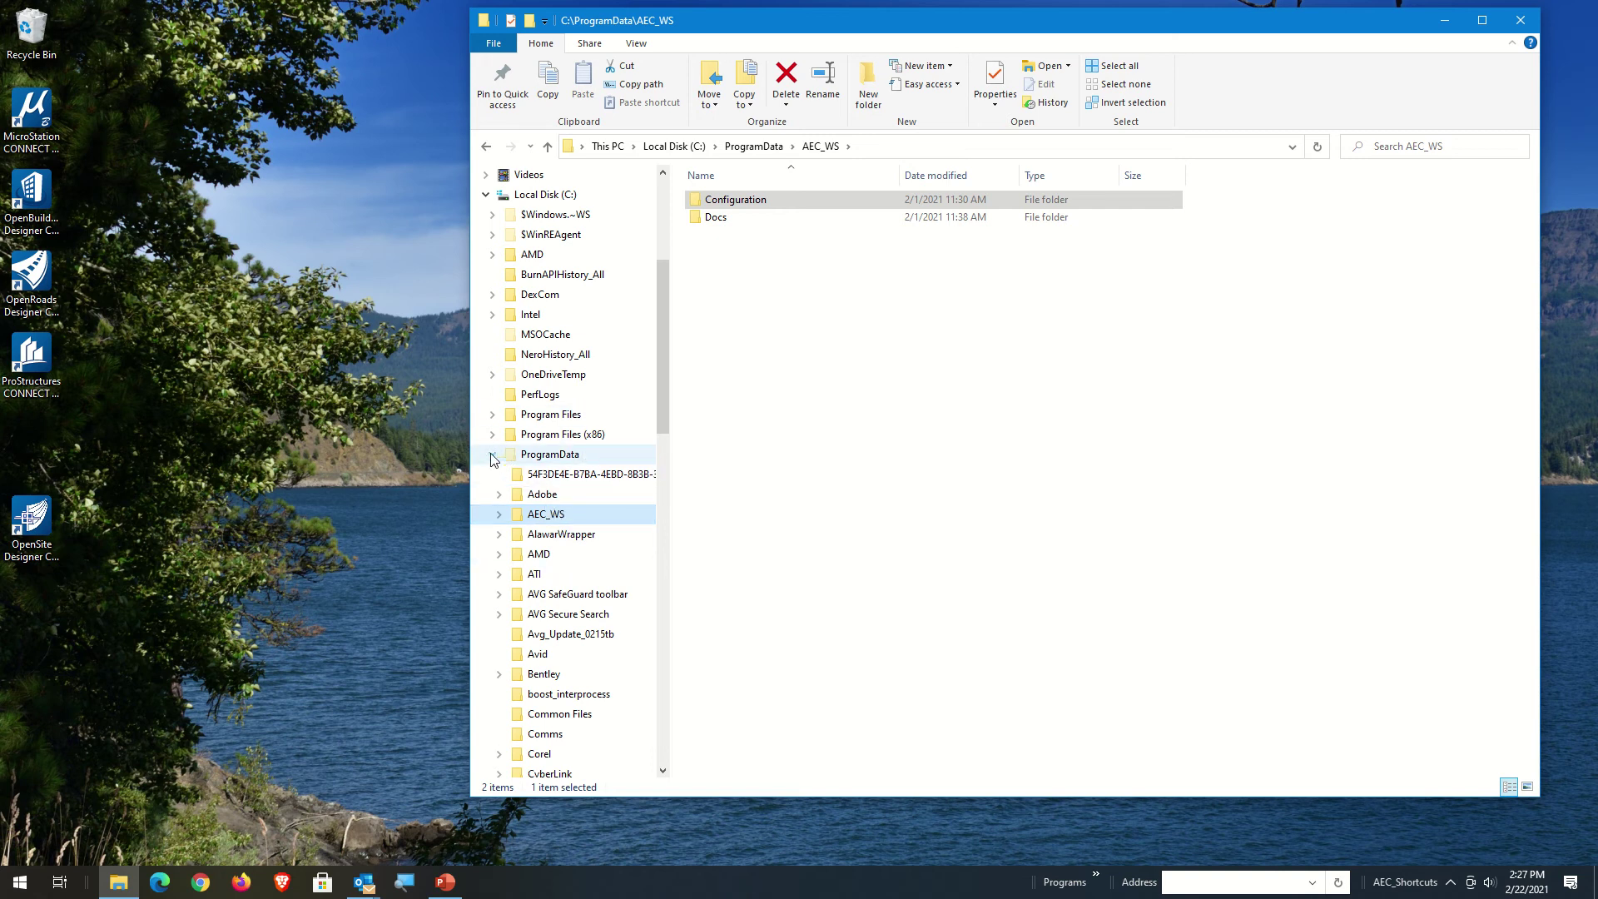
right_click(527, 516)
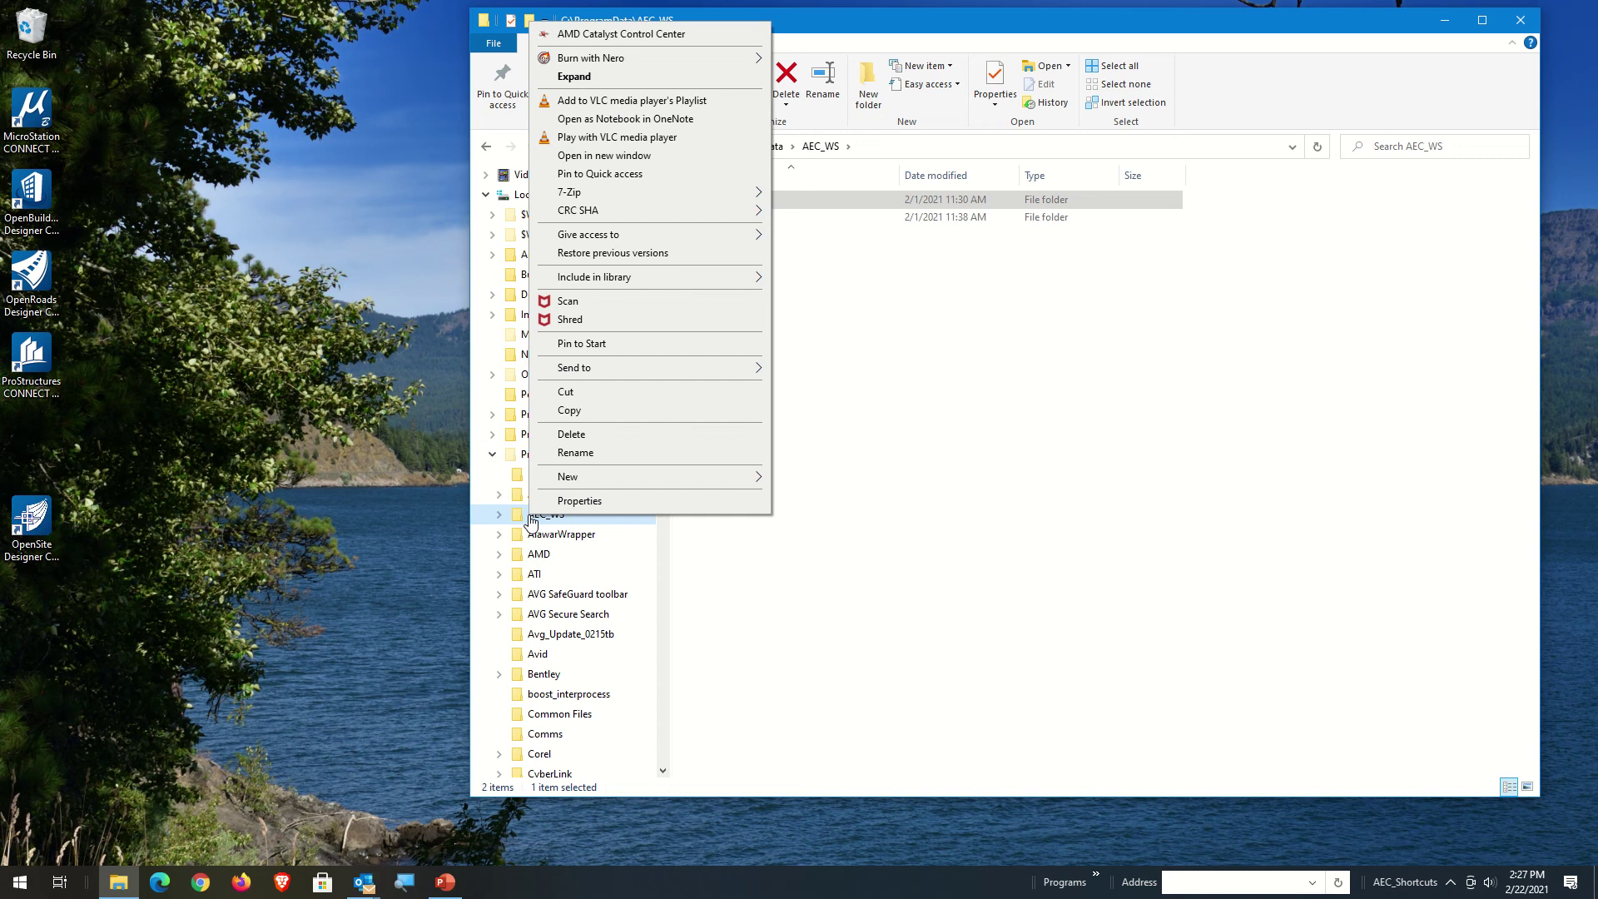
left_click(601, 405)
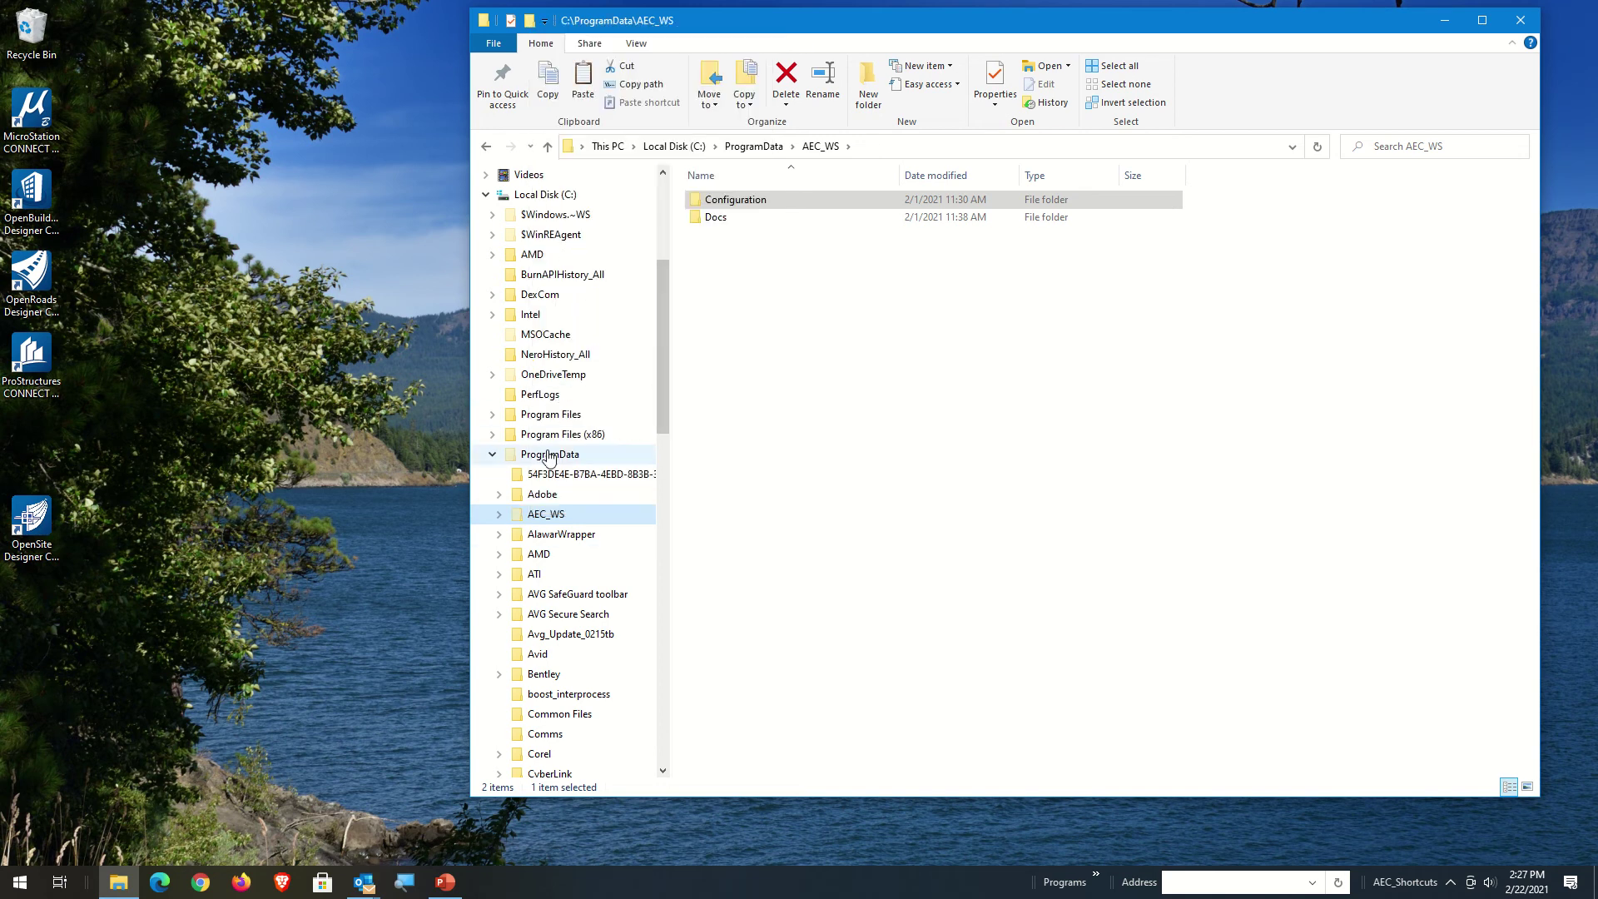
Paste the cut AEC_WS folder into the root of Data Drive (D:)
left_click_drag(660, 347, 648, 730)
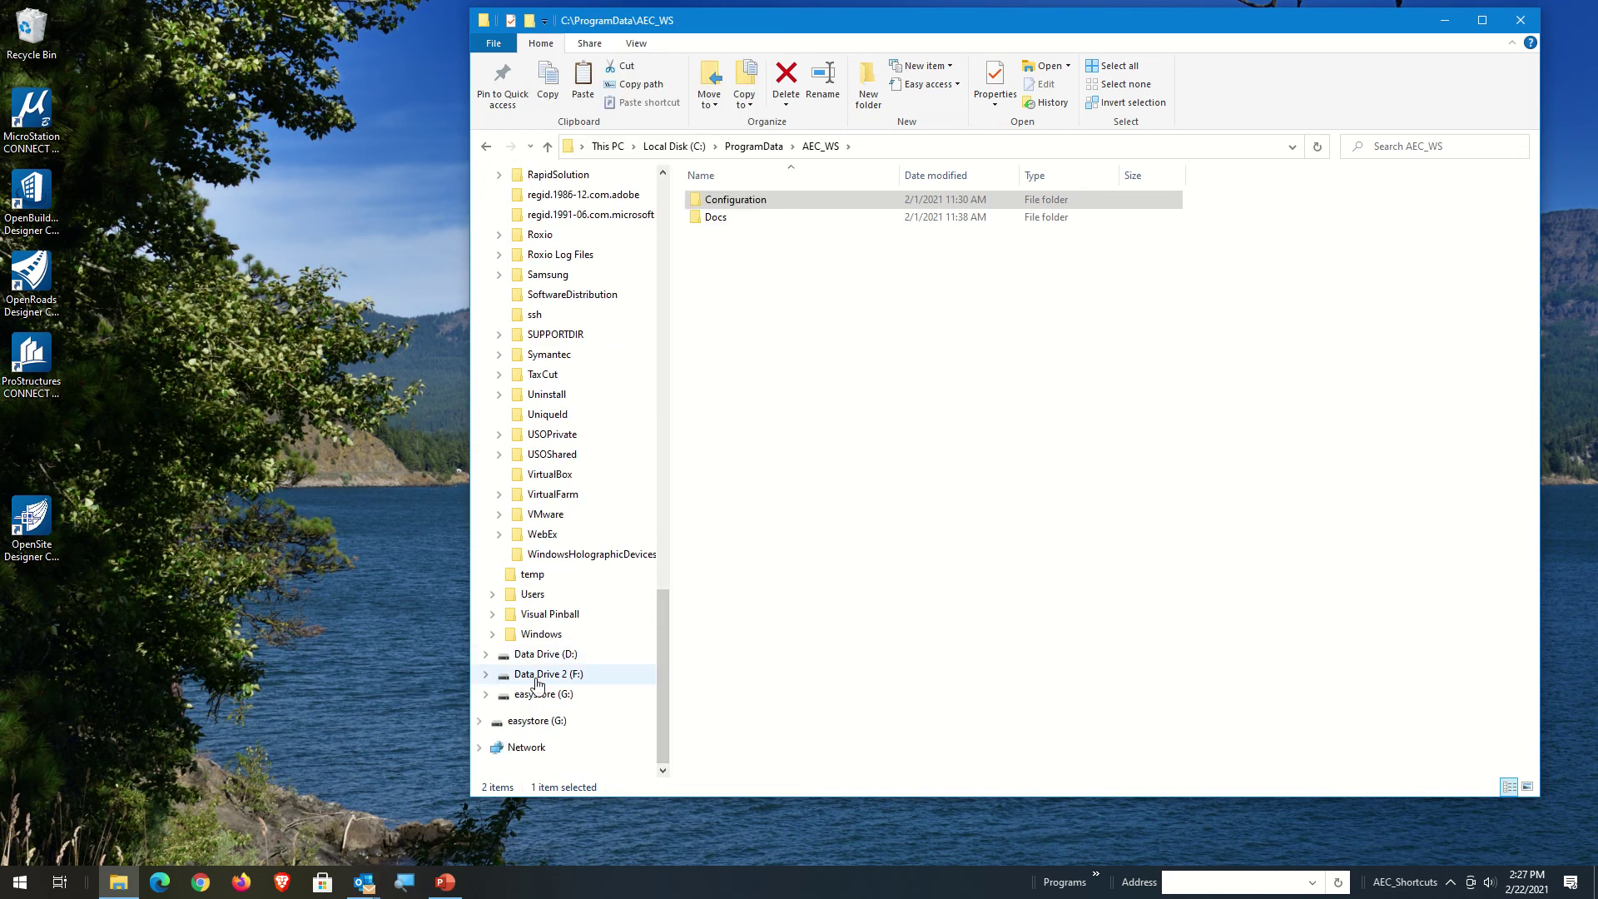
left_click(488, 655)
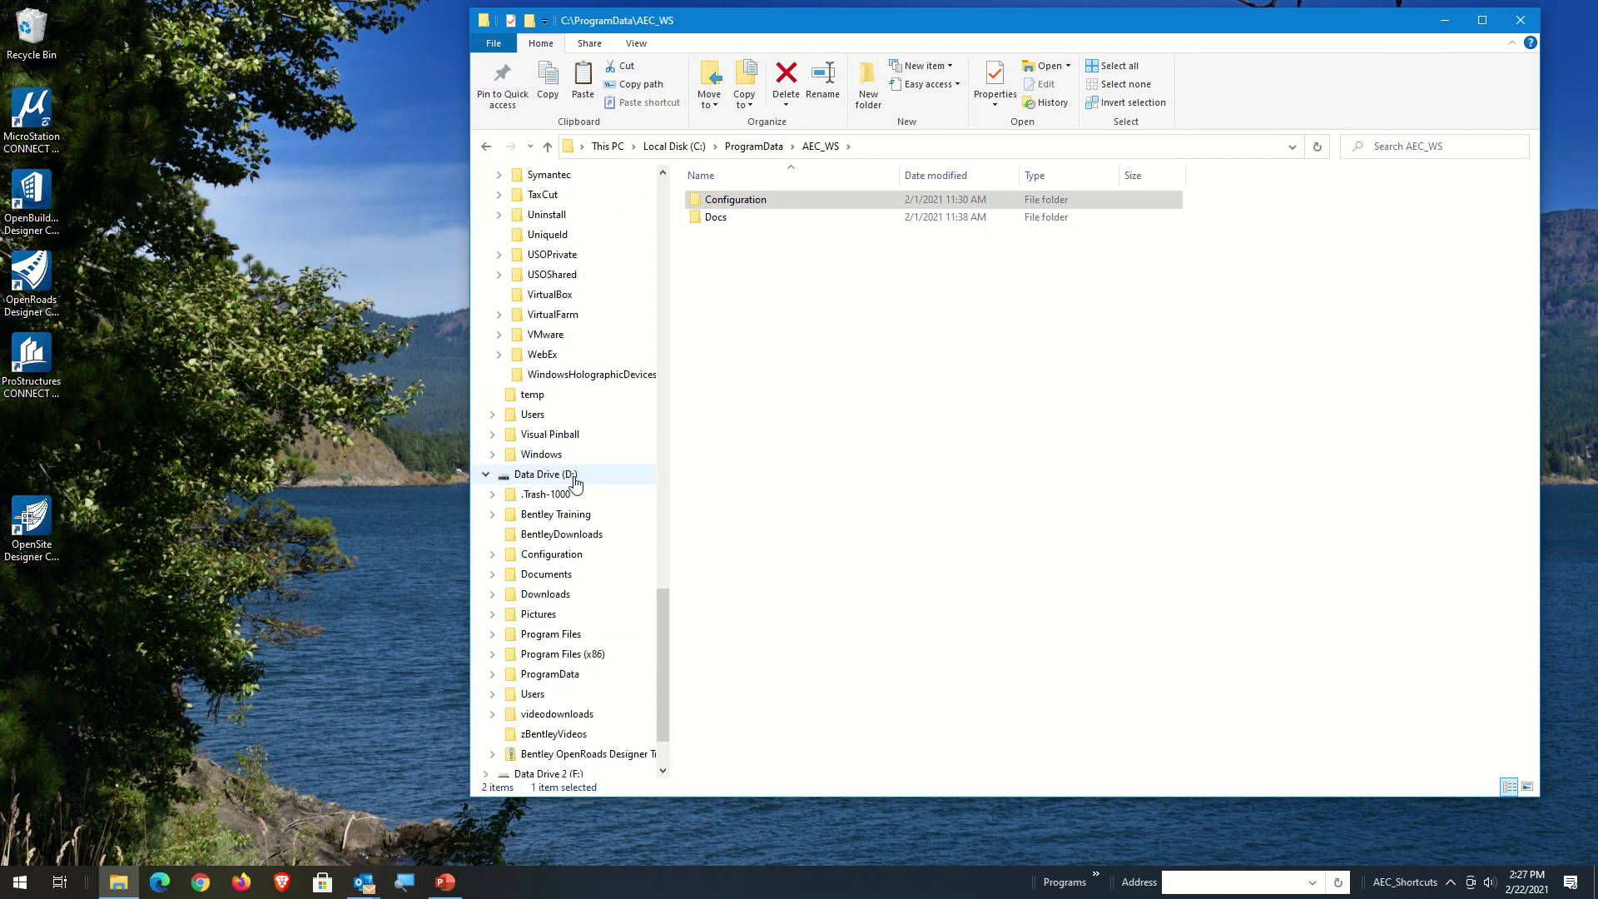
left_click(545, 475)
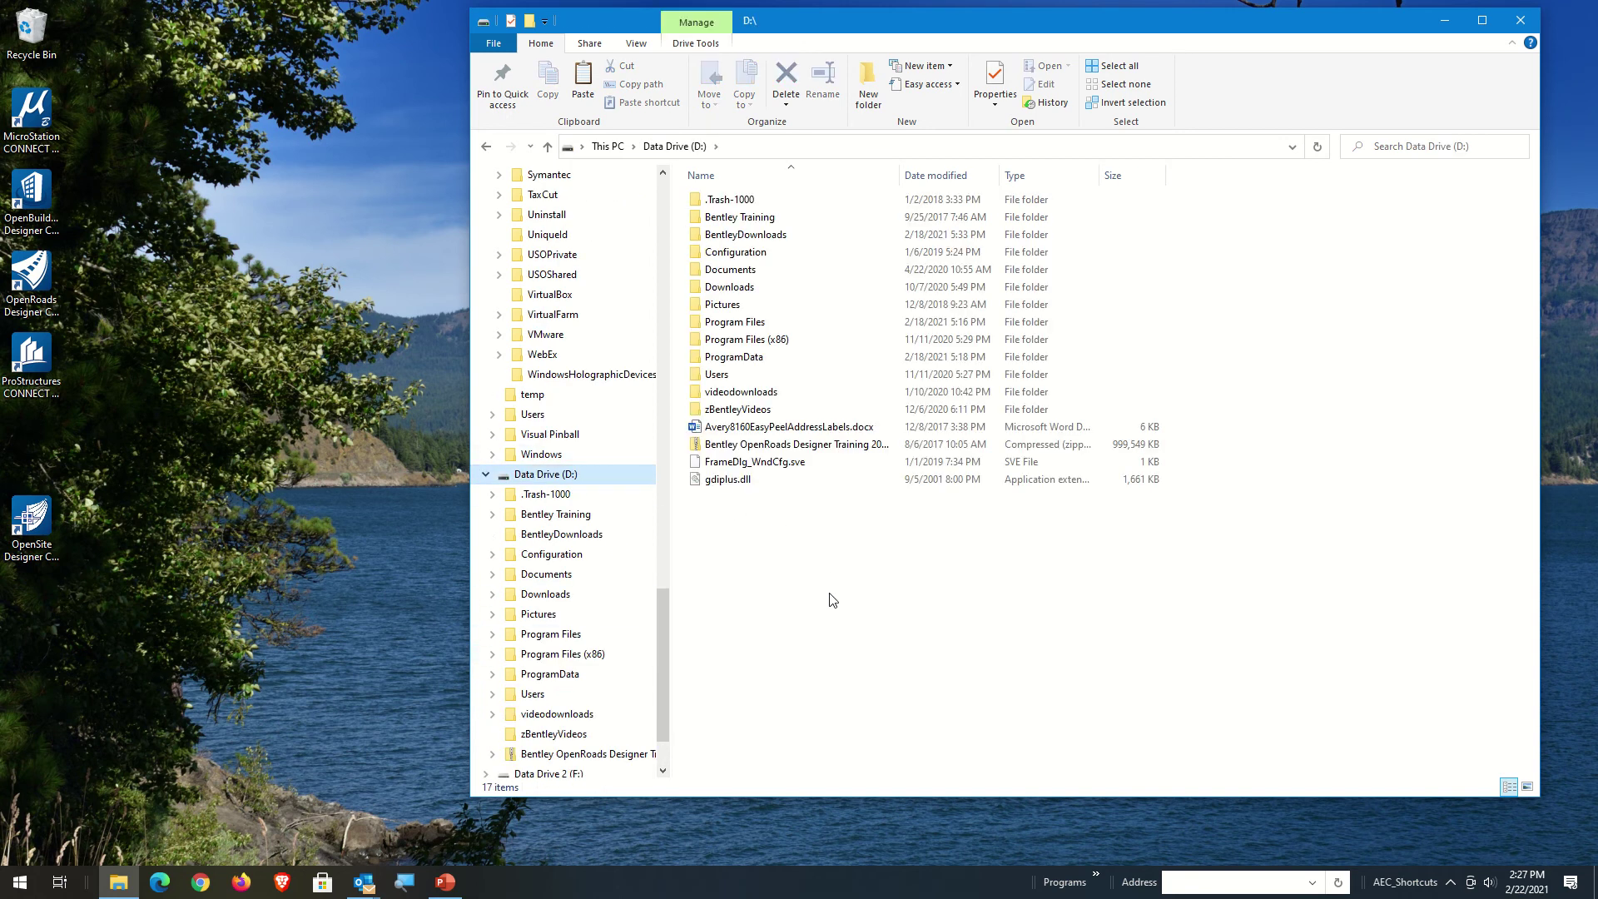
right_click(783, 605)
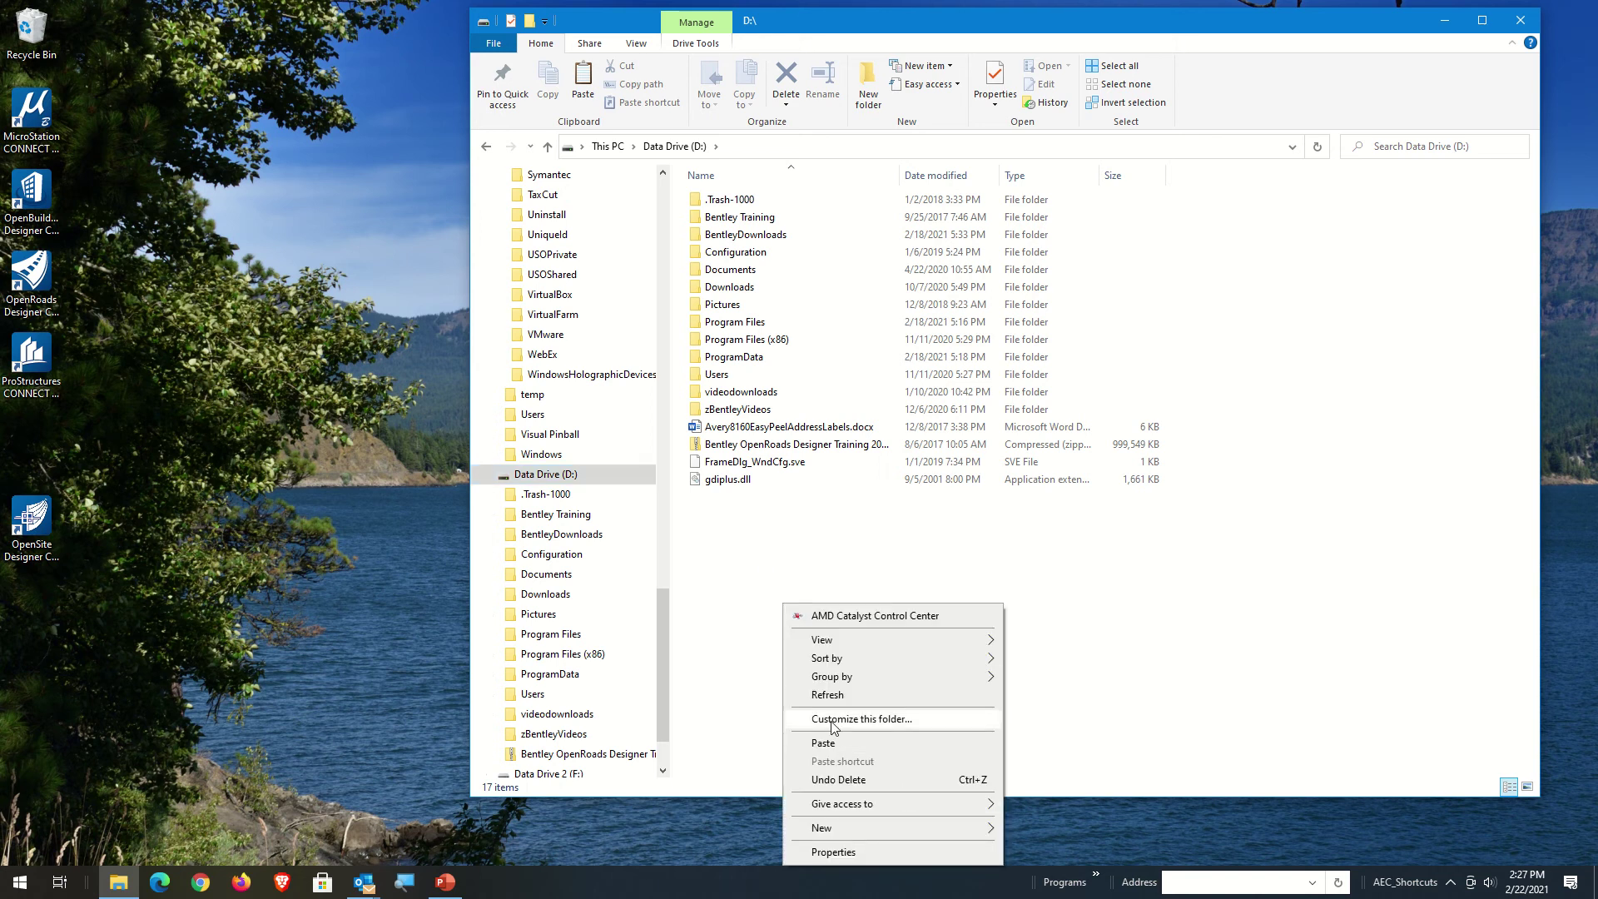
left_click(828, 741)
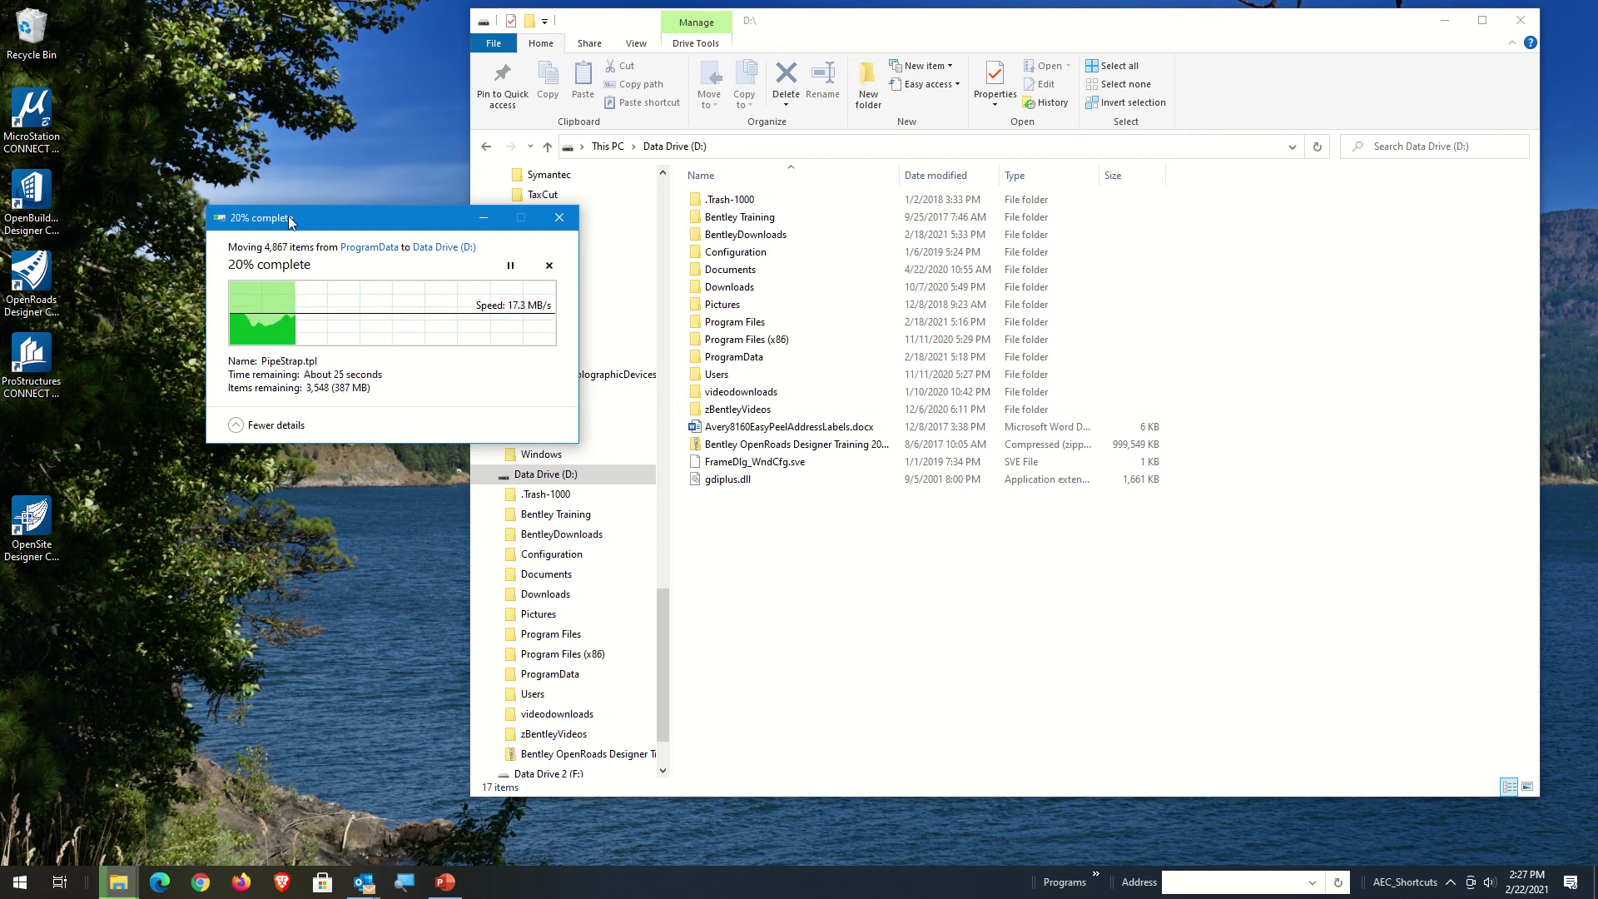
left_click_drag(330, 227, 213, 170)
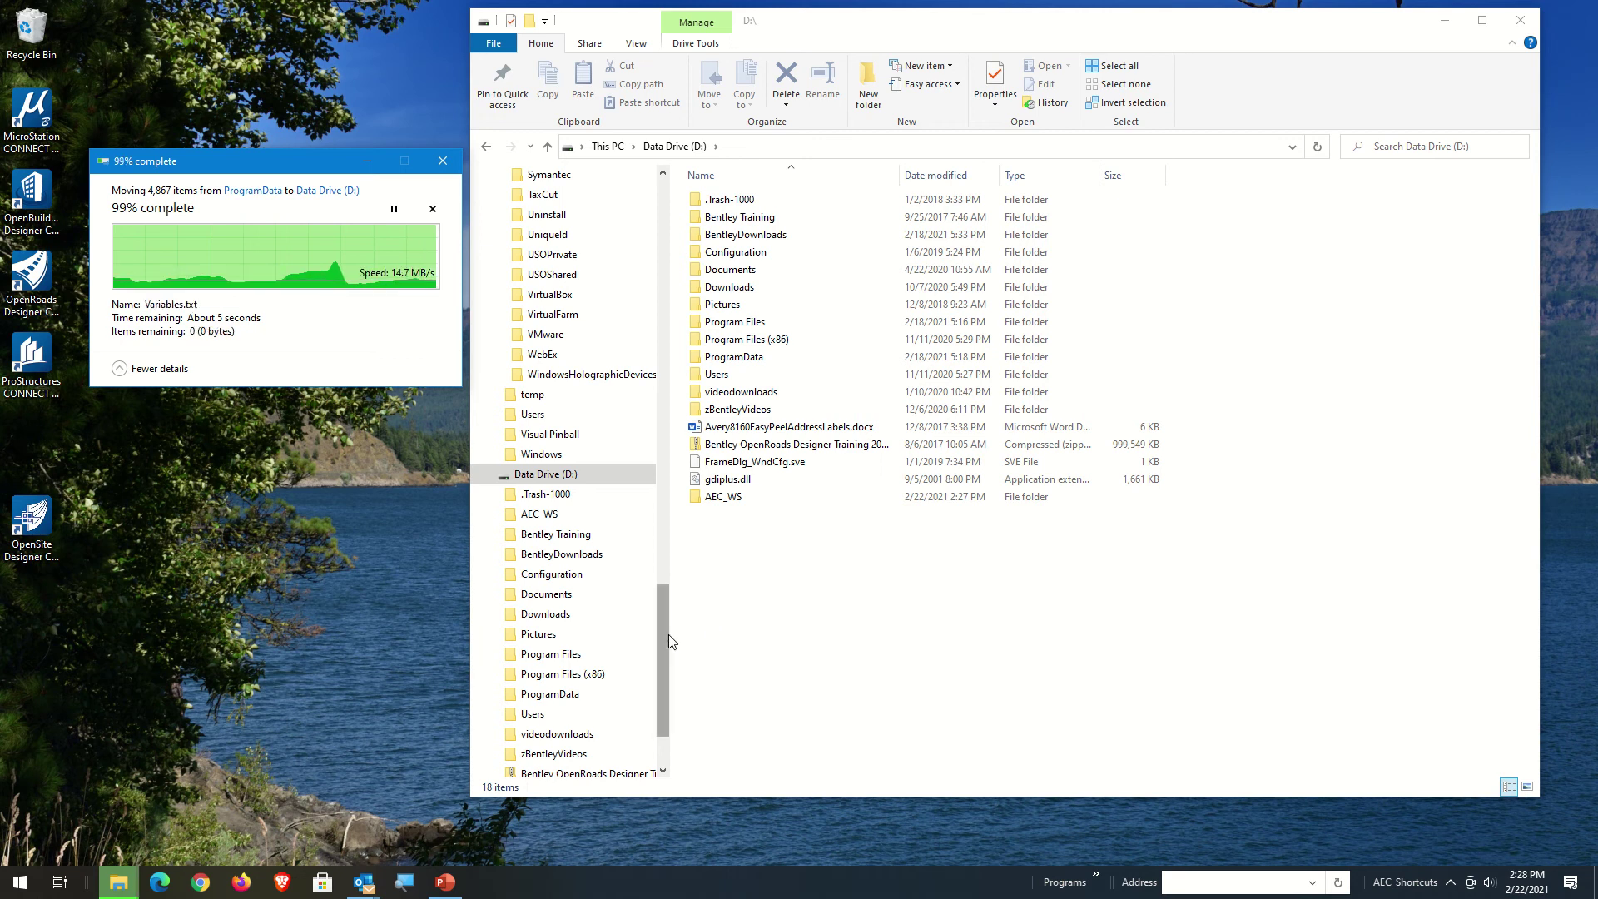
Expand the Bentley folder under C:\ProgramData in the folder tree and widen the tree to show full folder names
scroll(667, 636, "down", 1)
scroll(663, 636, "up", 1)
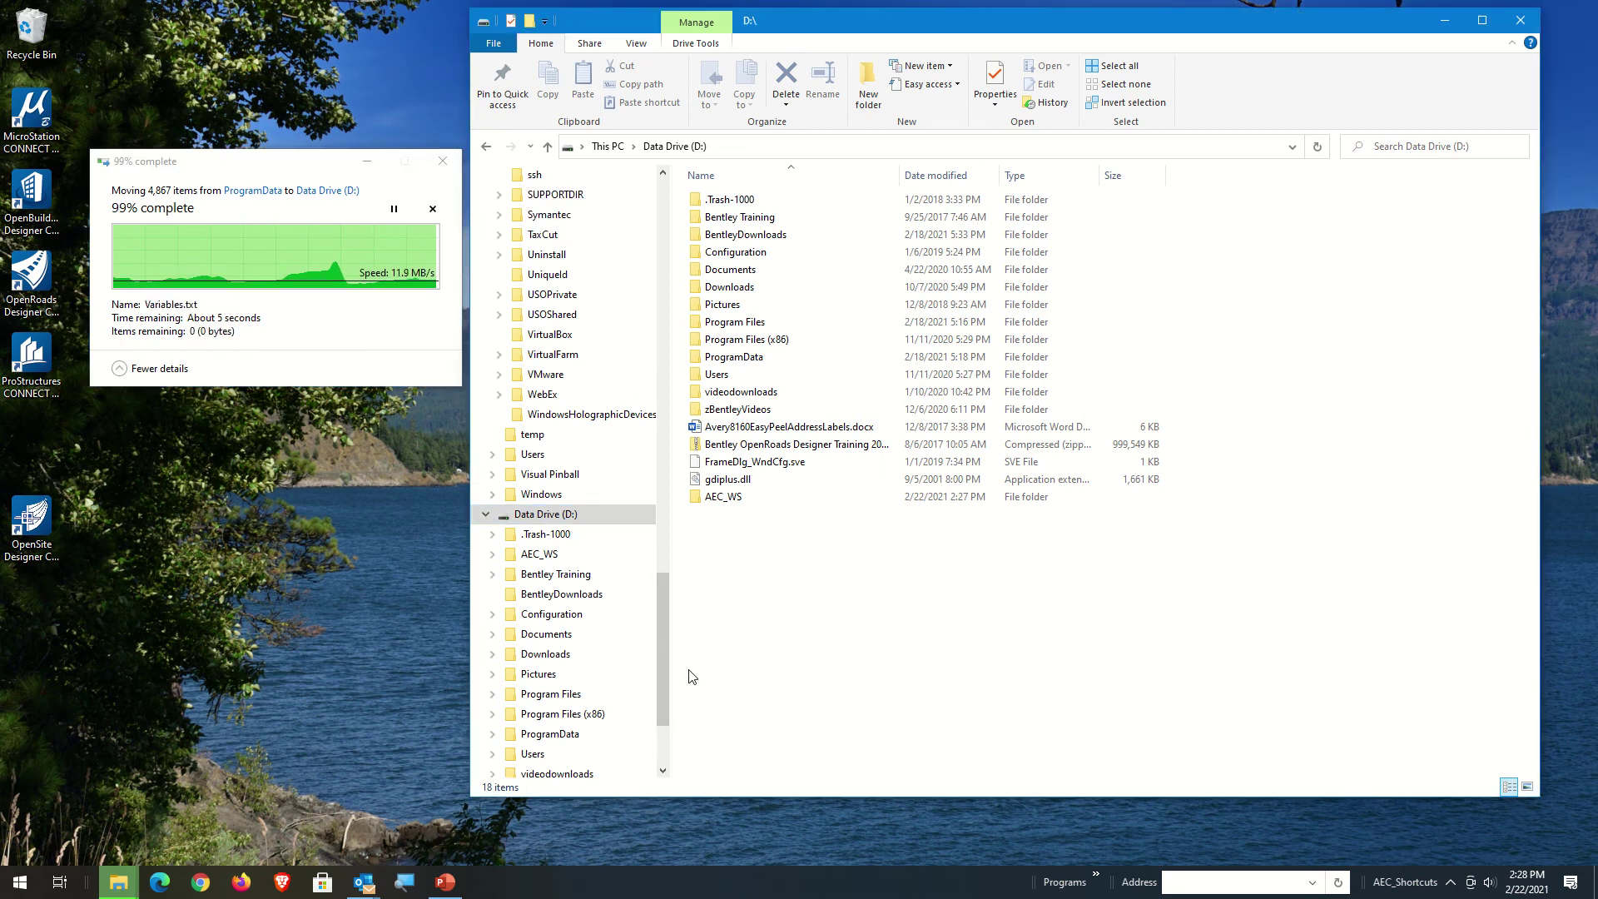
left_click_drag(660, 669, 661, 650)
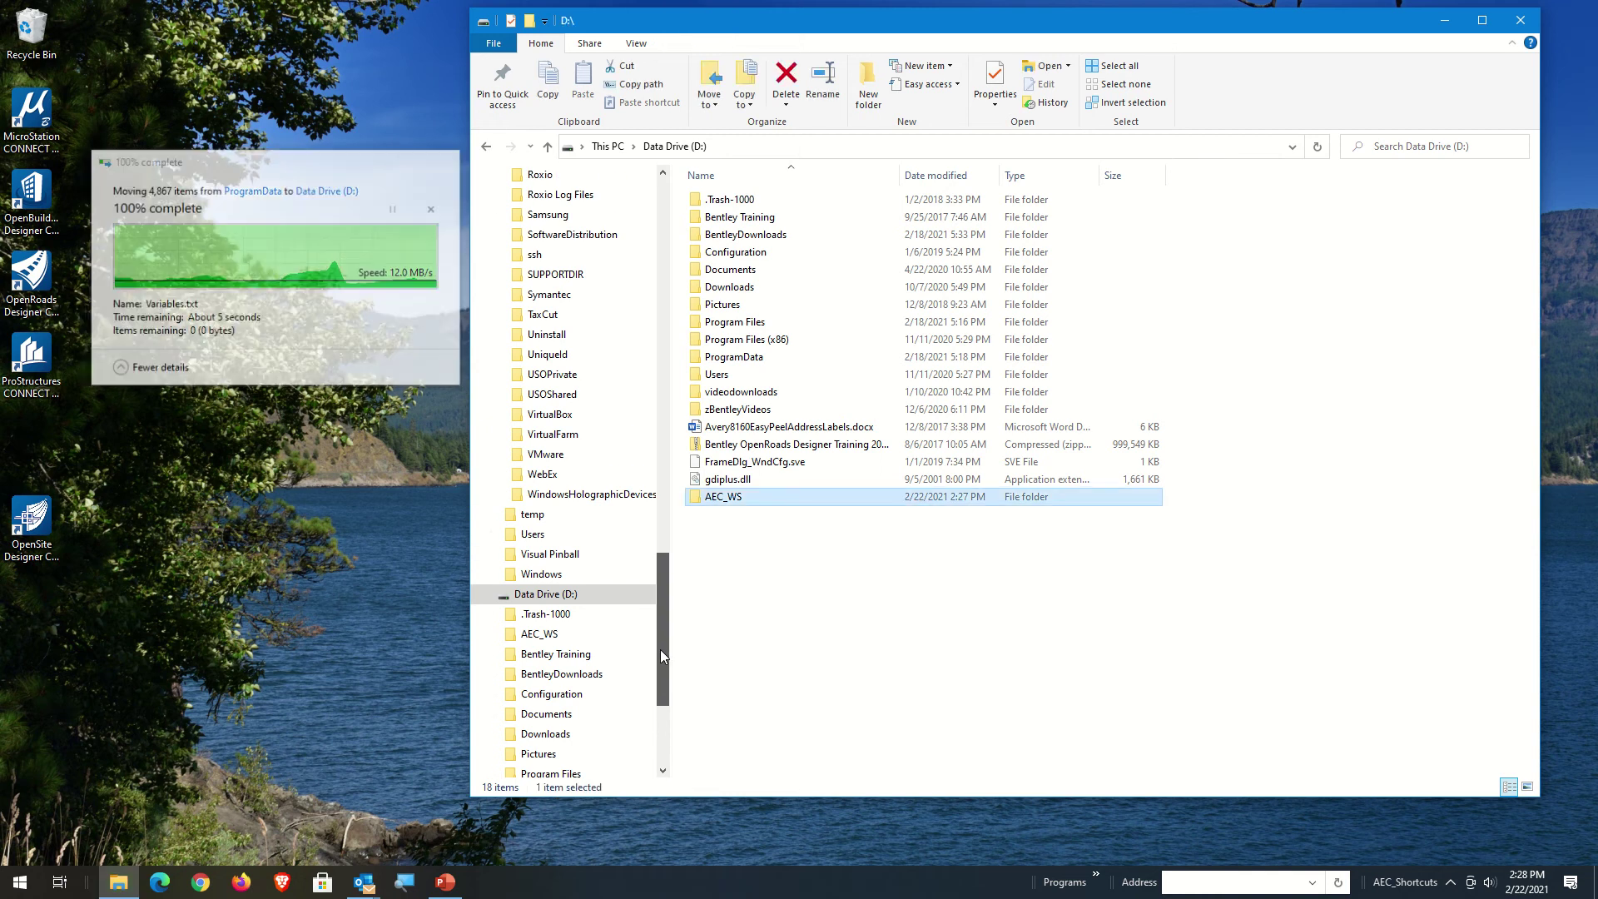
left_click_drag(660, 650, 686, 388)
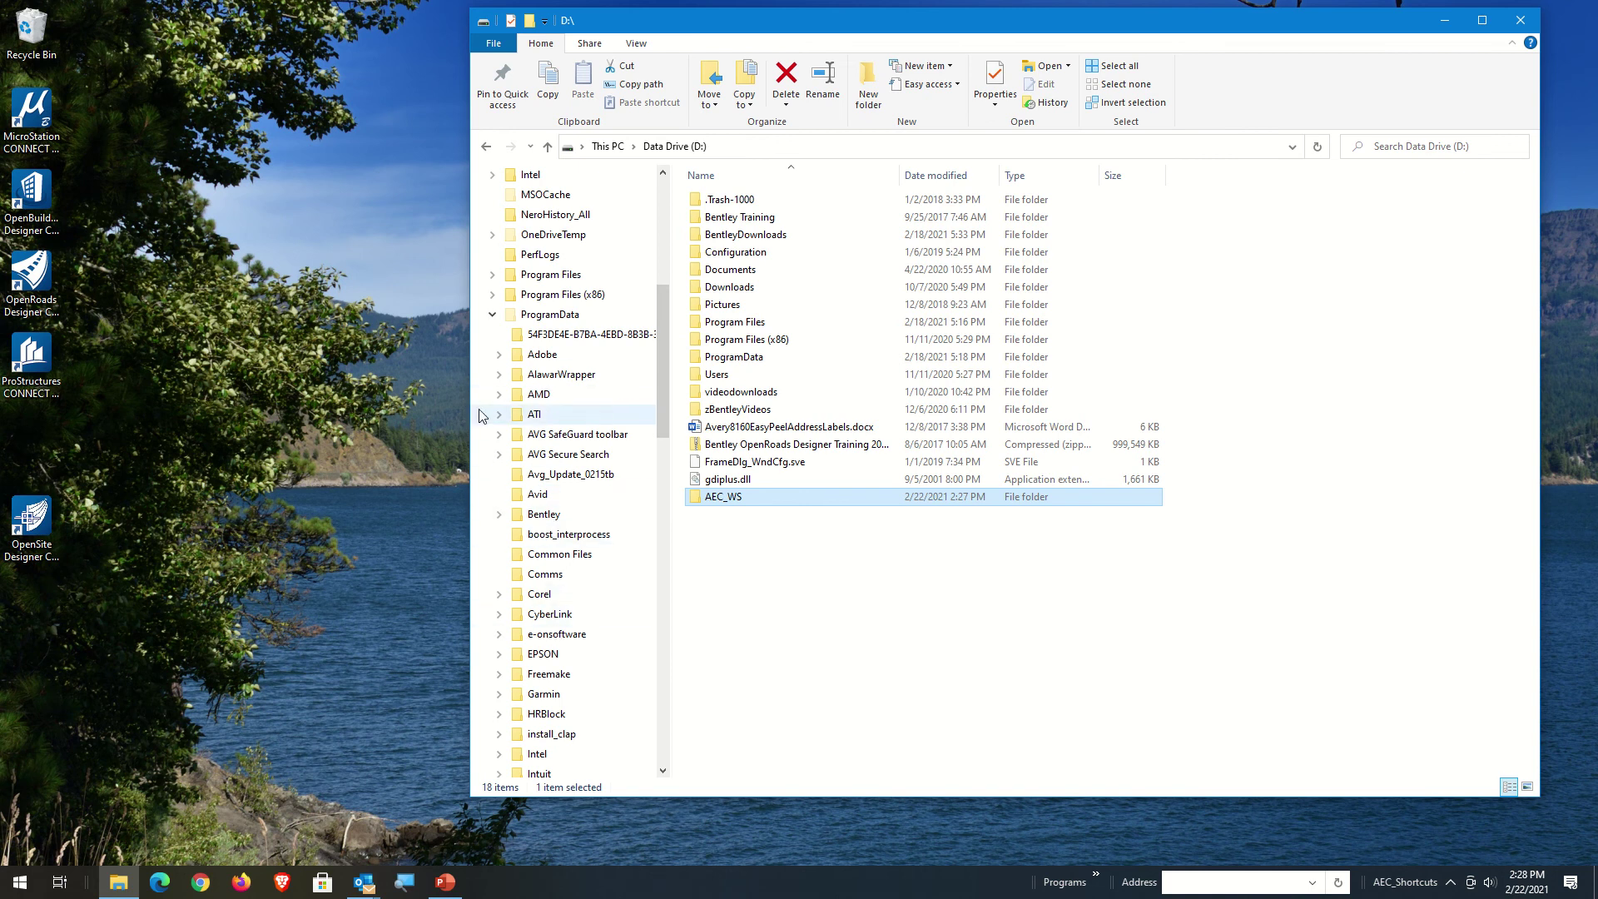
left_click(498, 514)
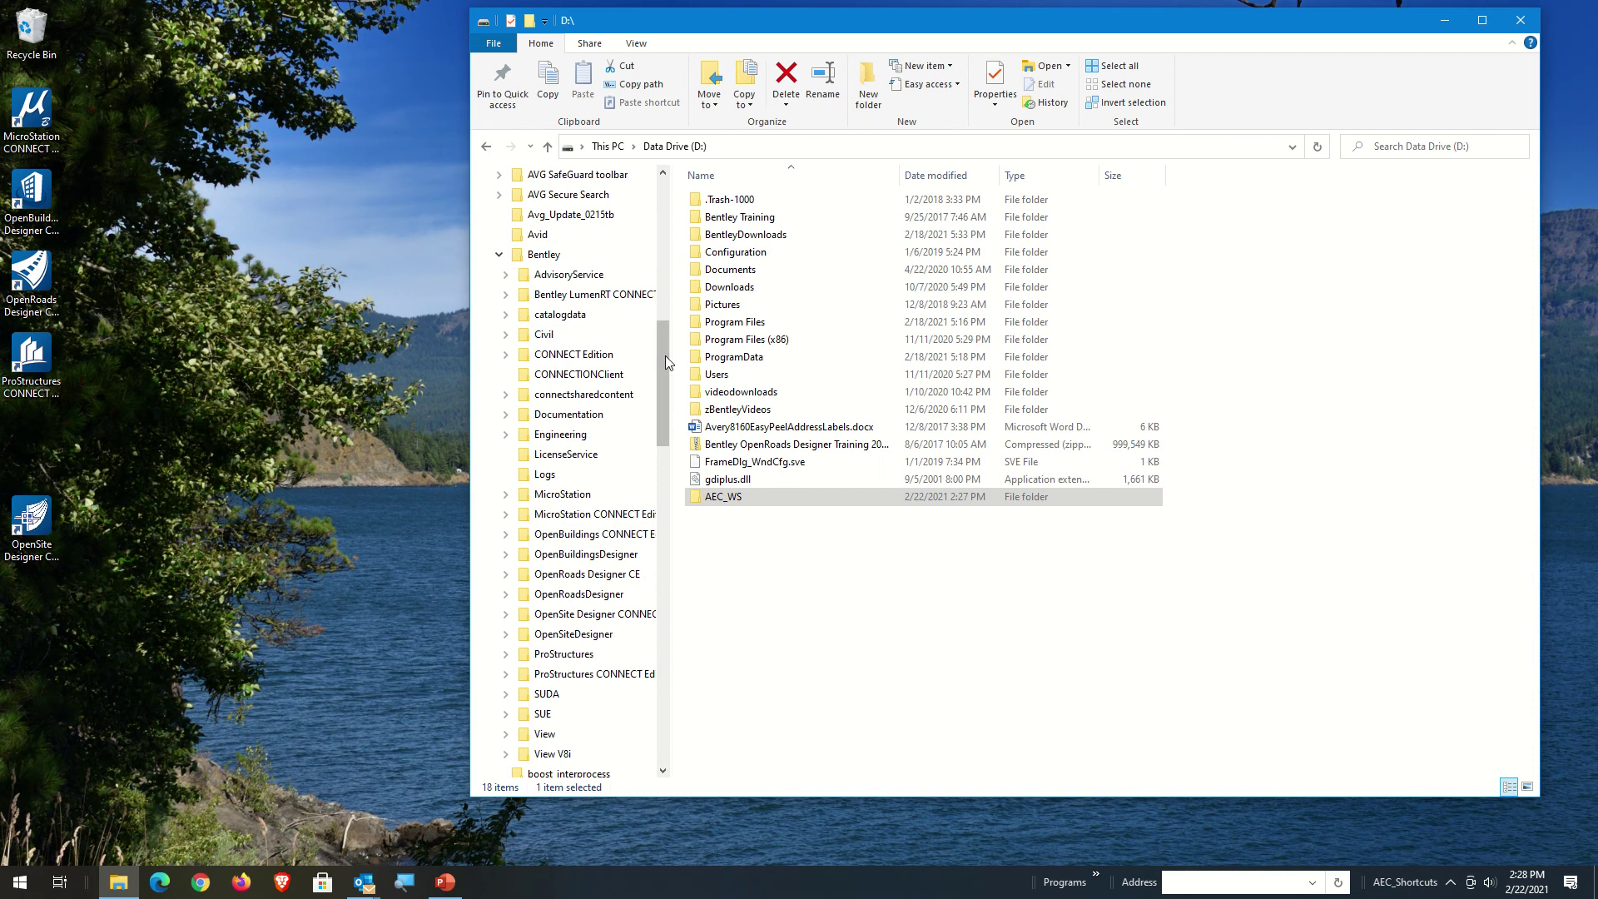
mouse_move(665, 357)
left_mouse_down()
mouse_move(662, 388)
mouse_move(662, 366)
left_mouse_up()
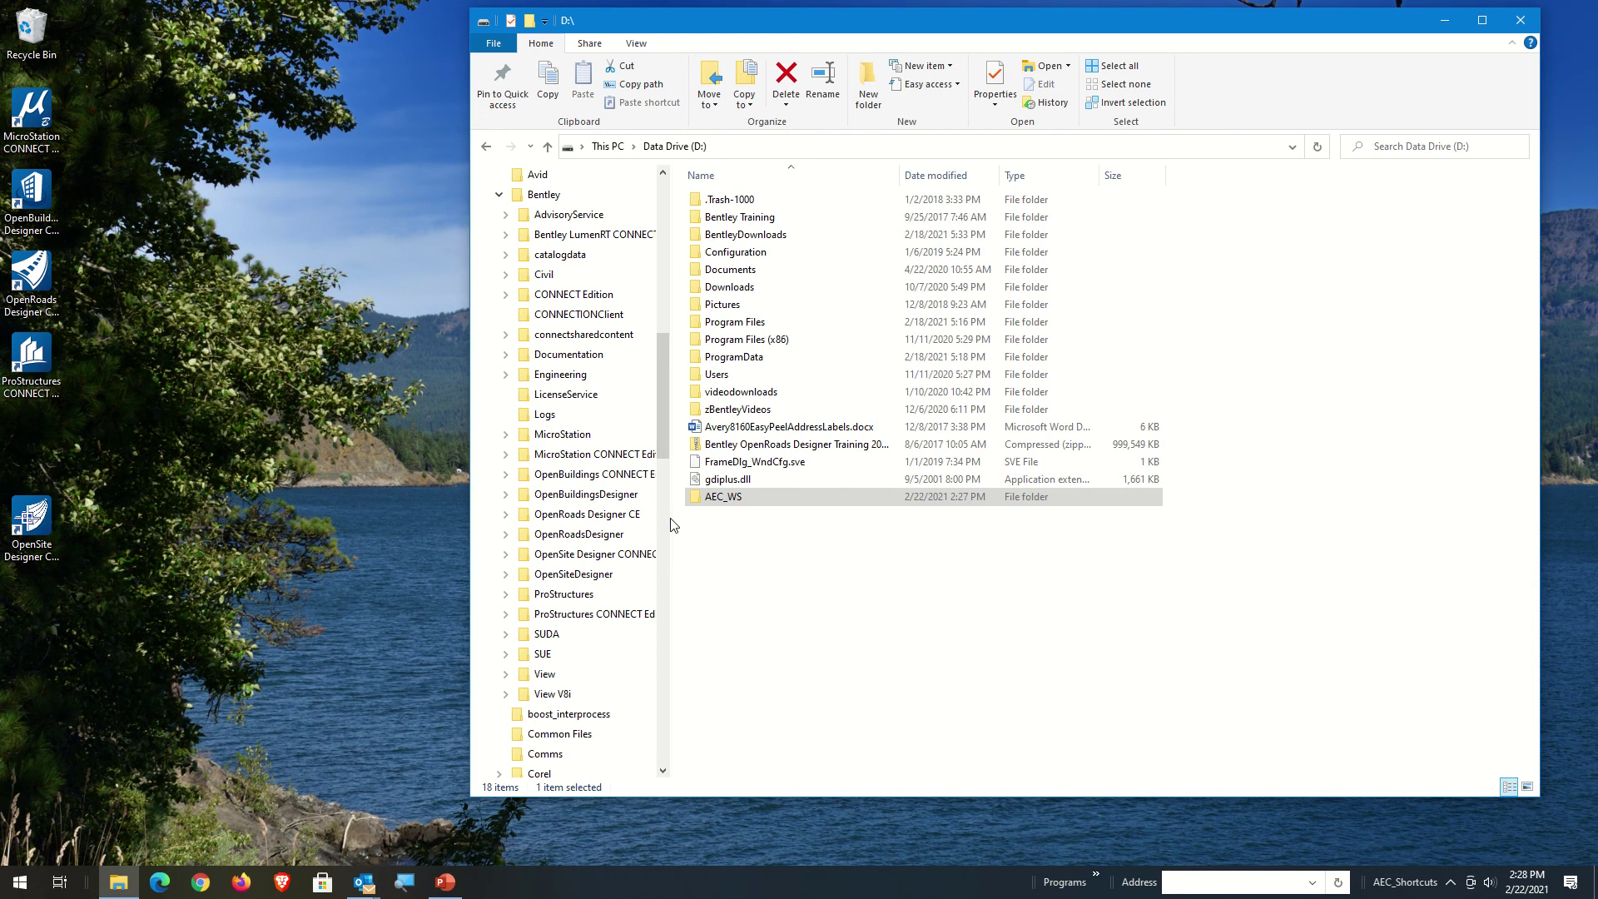
left_click_drag(672, 528, 764, 530)
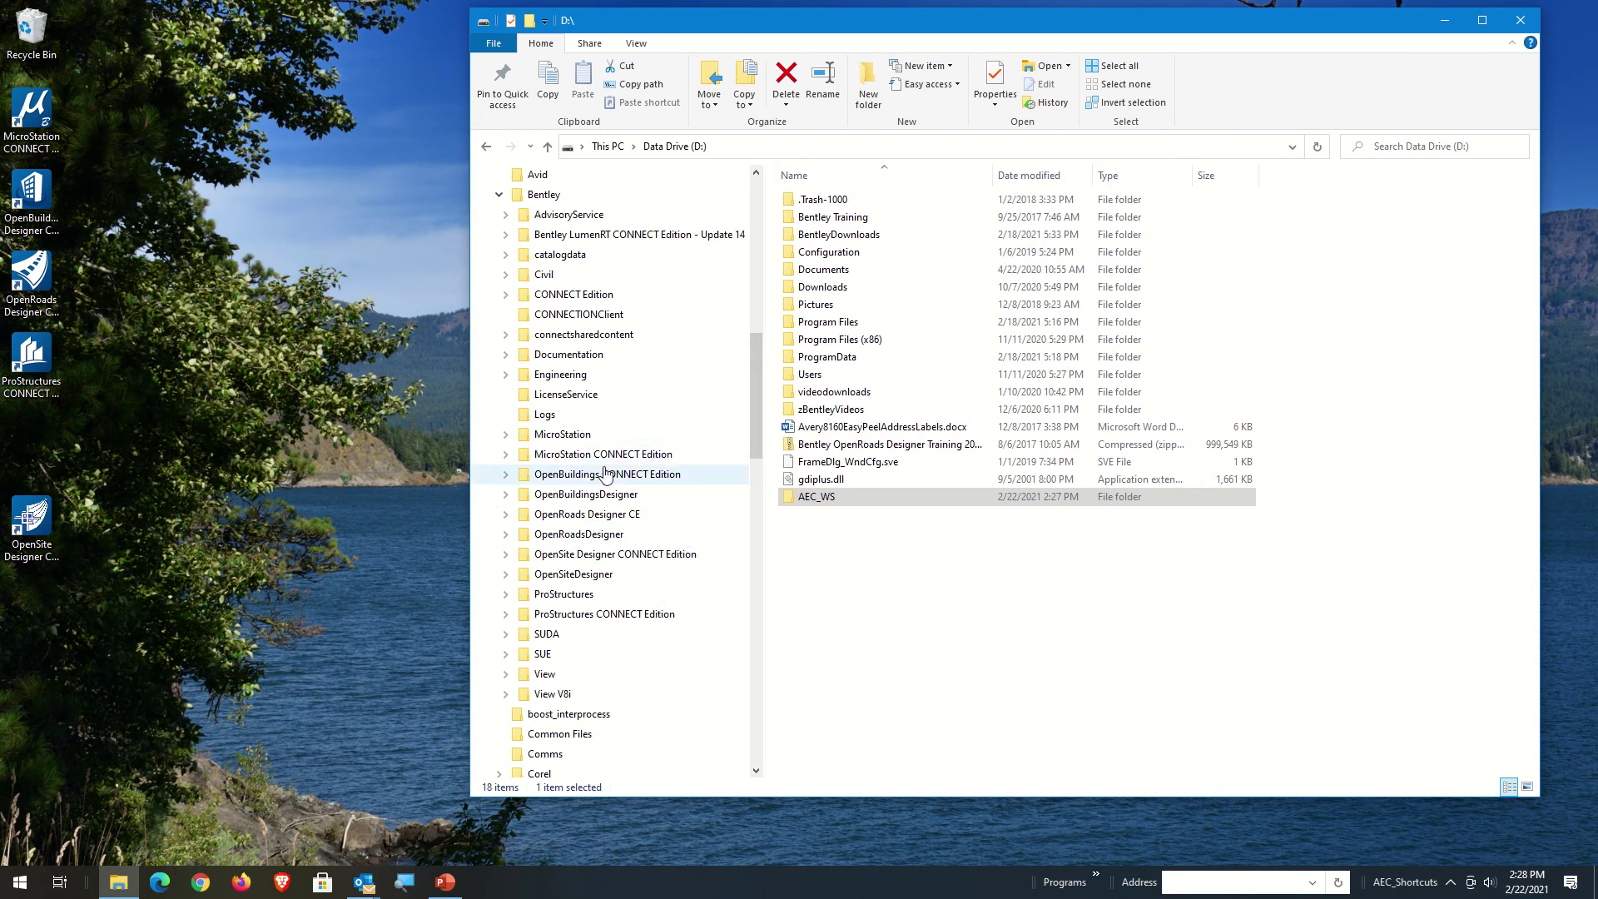
Look through the MicroStation CONNECT Edition, OpenBuildings CONNECT Edition, OpenRoads Designer CE and ProStructures CONNECT Edition folders for their Configuration folders
left_click(665, 456)
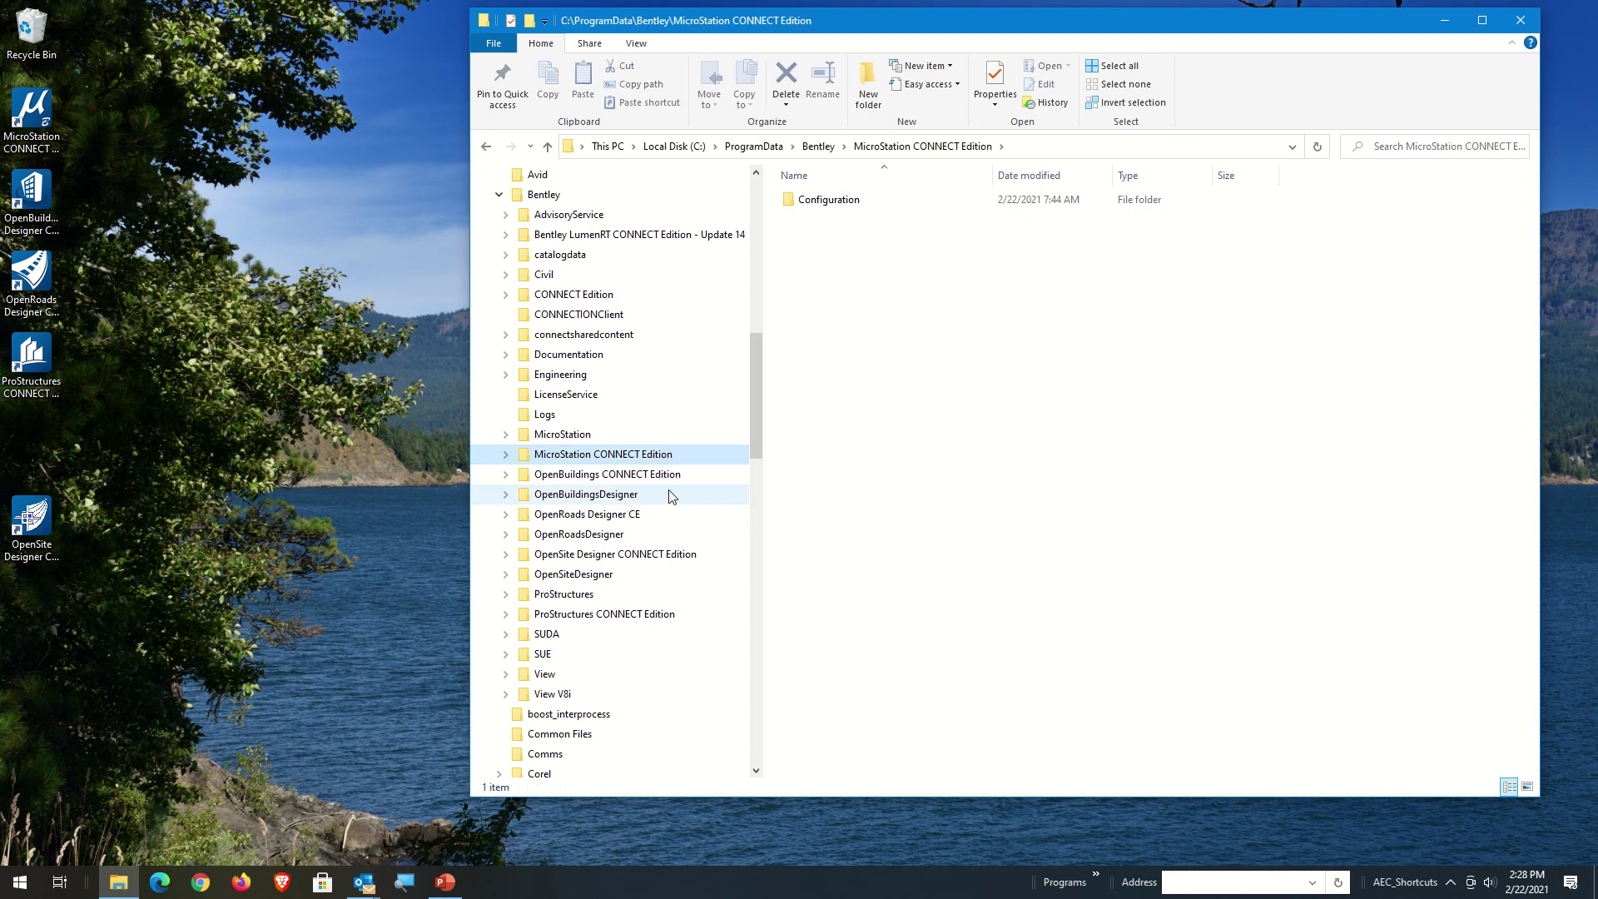
left_click(628, 485)
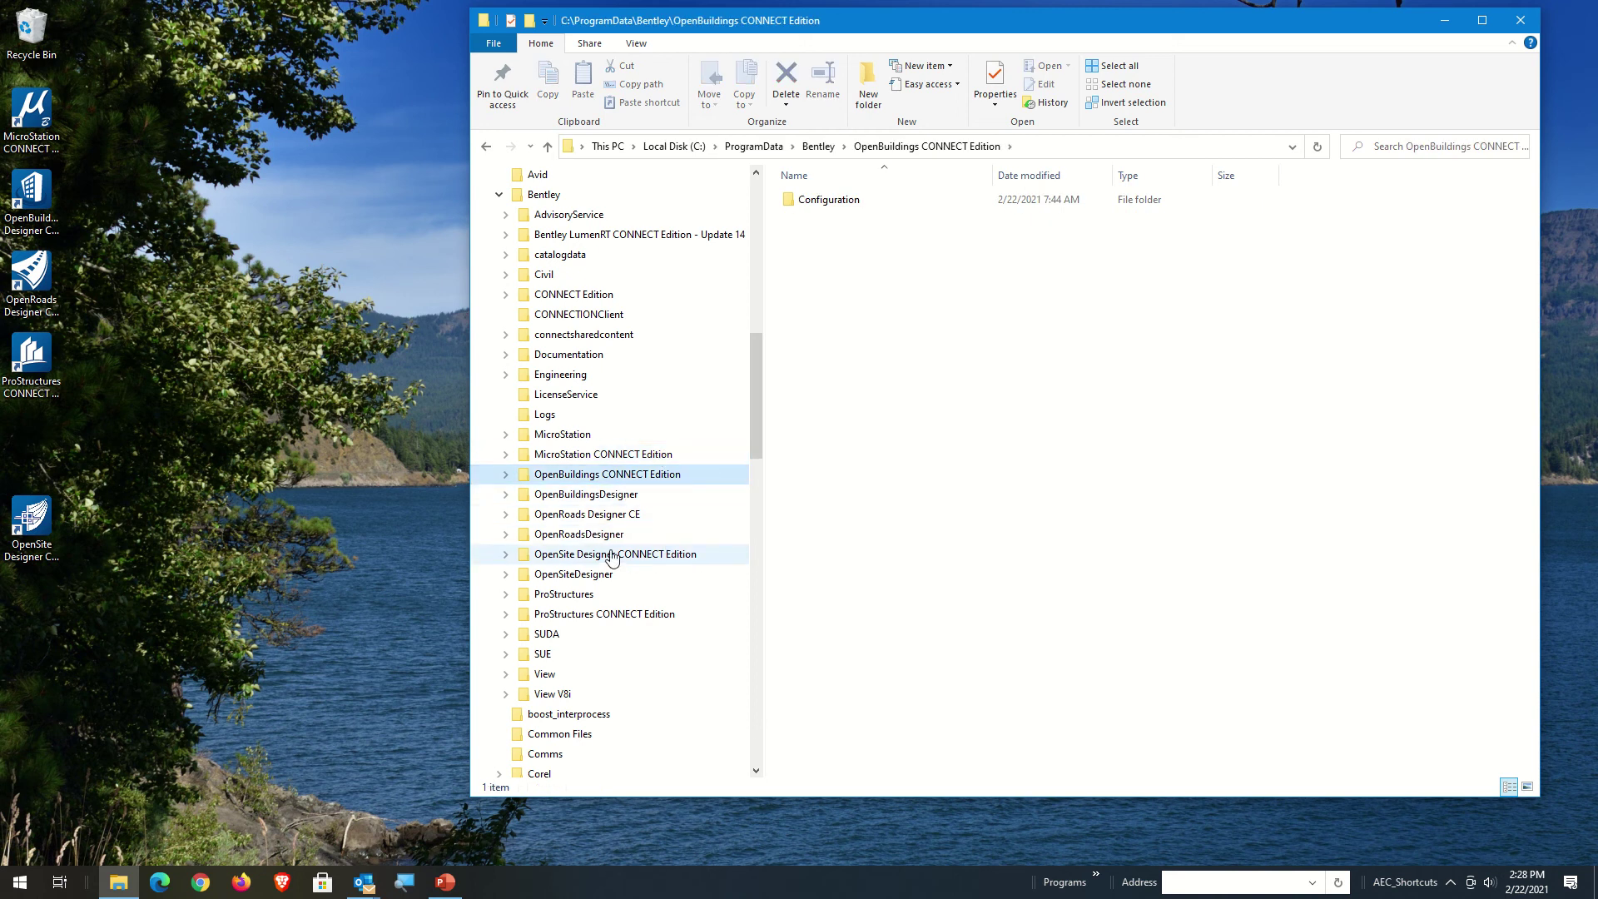
left_click(574, 514)
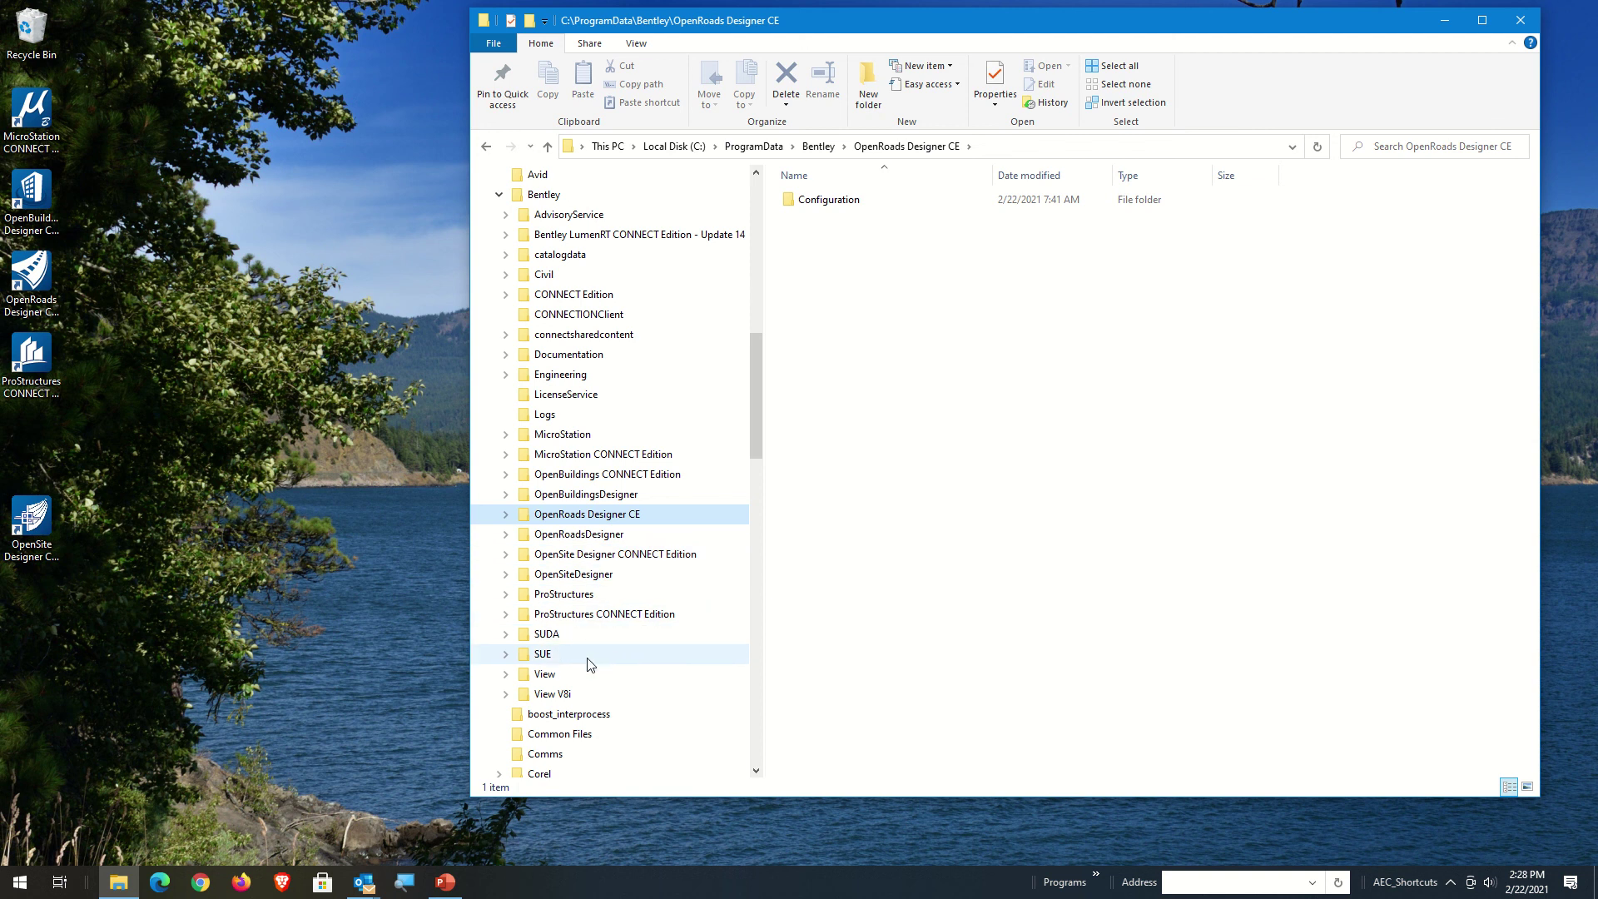
left_click(609, 616)
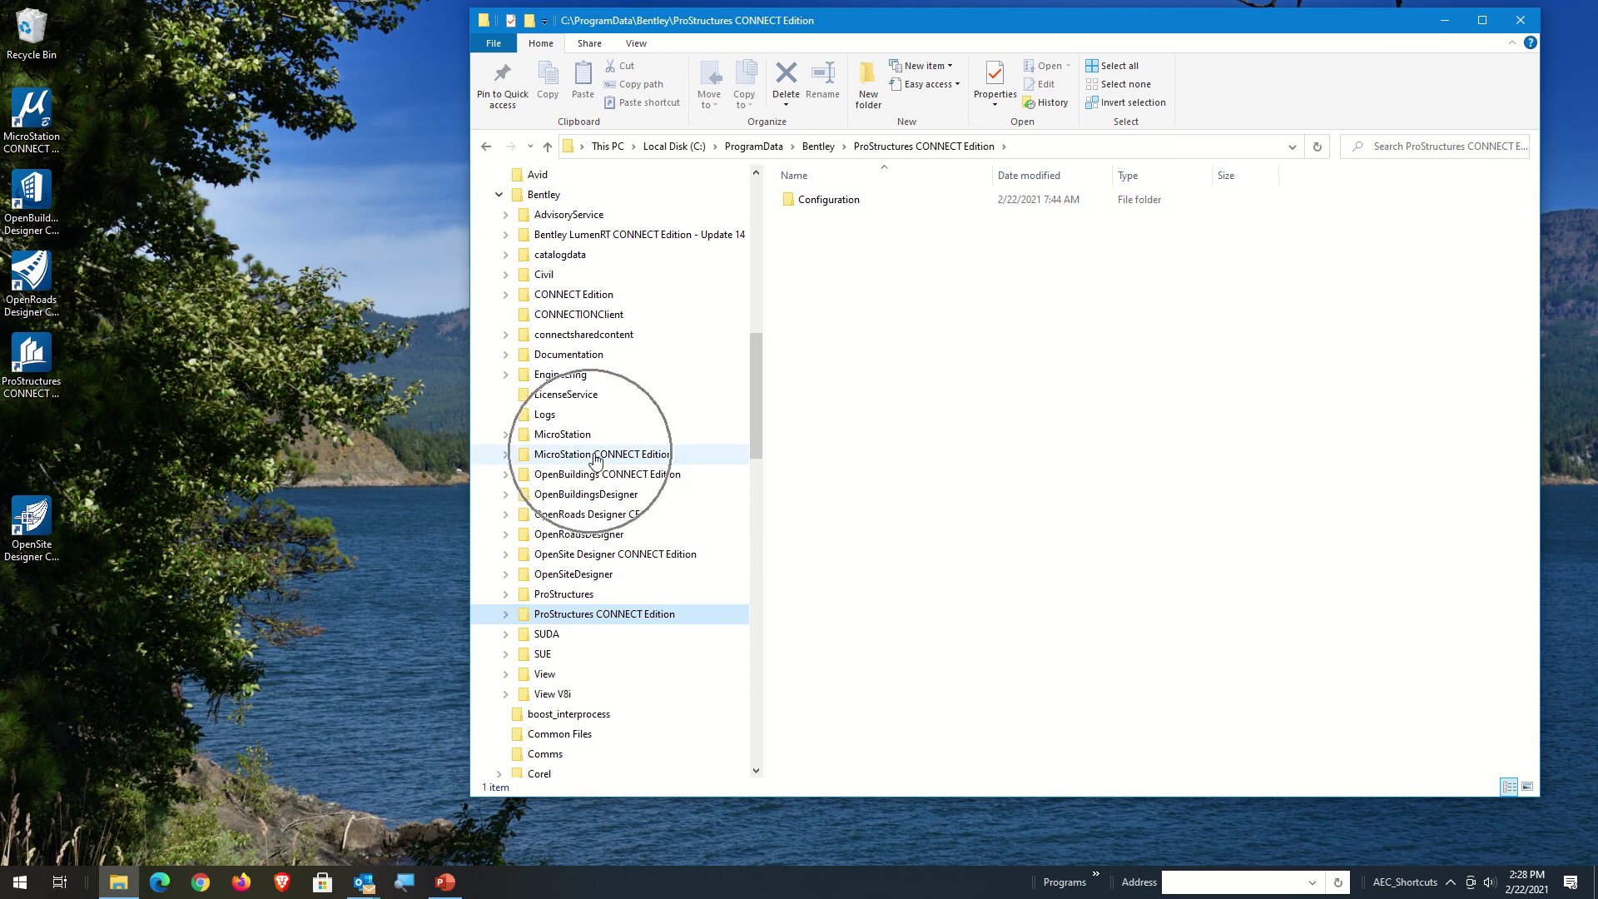
Open ConfigurationSetup.cfg from the Configuration folder of MicroStation CONNECT Edition in Notepad
left_click(504, 456)
left_click(571, 474)
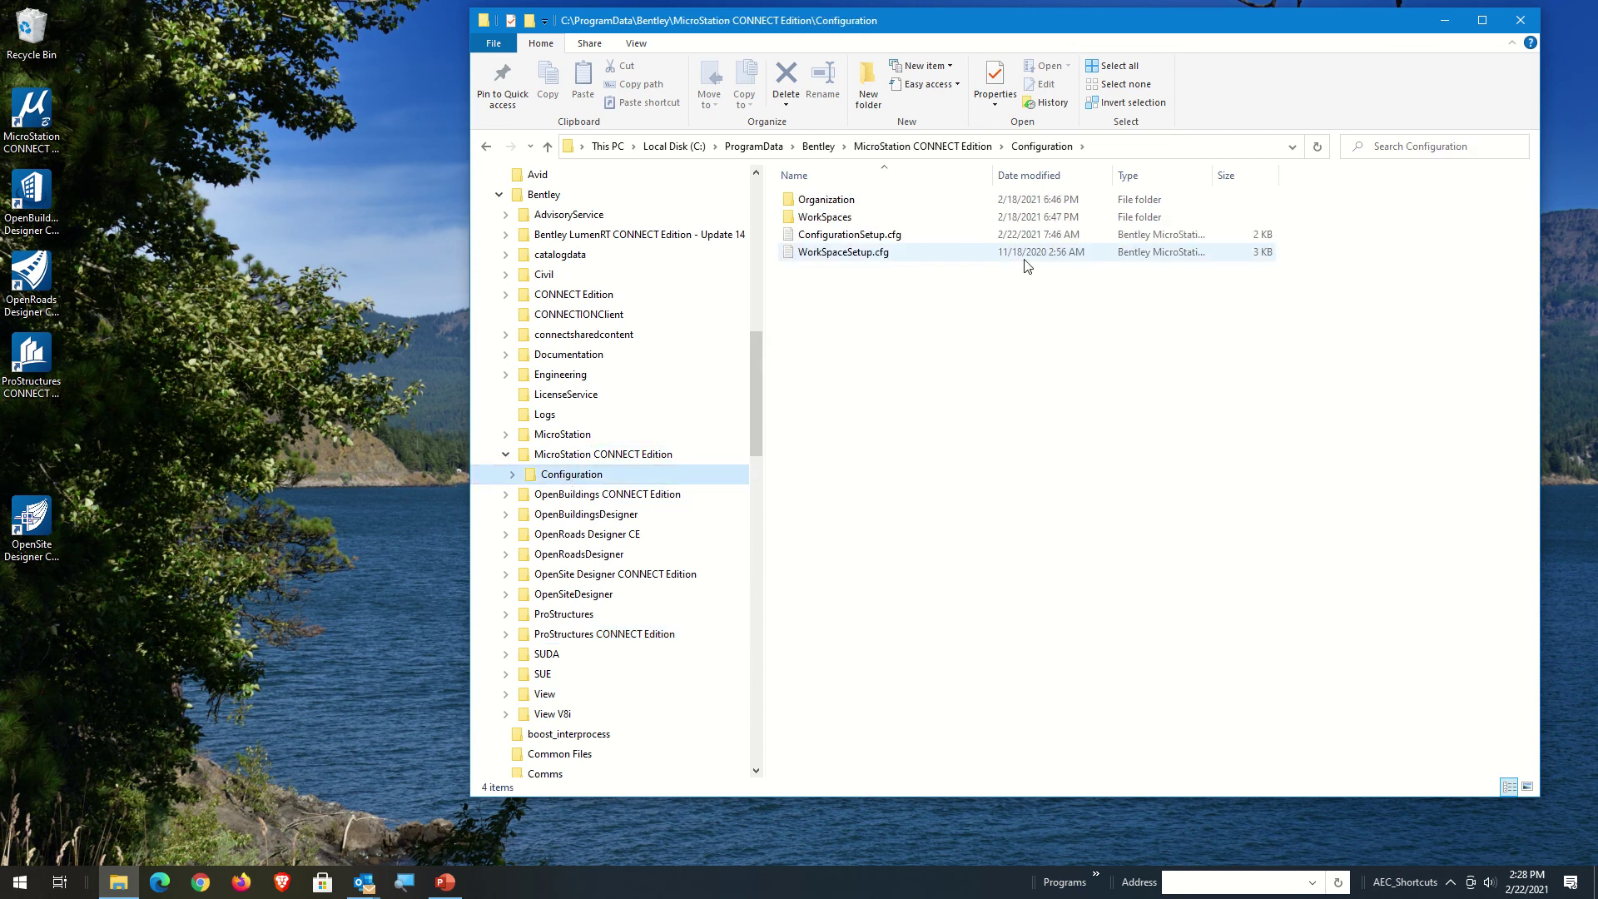
double_click(840, 235)
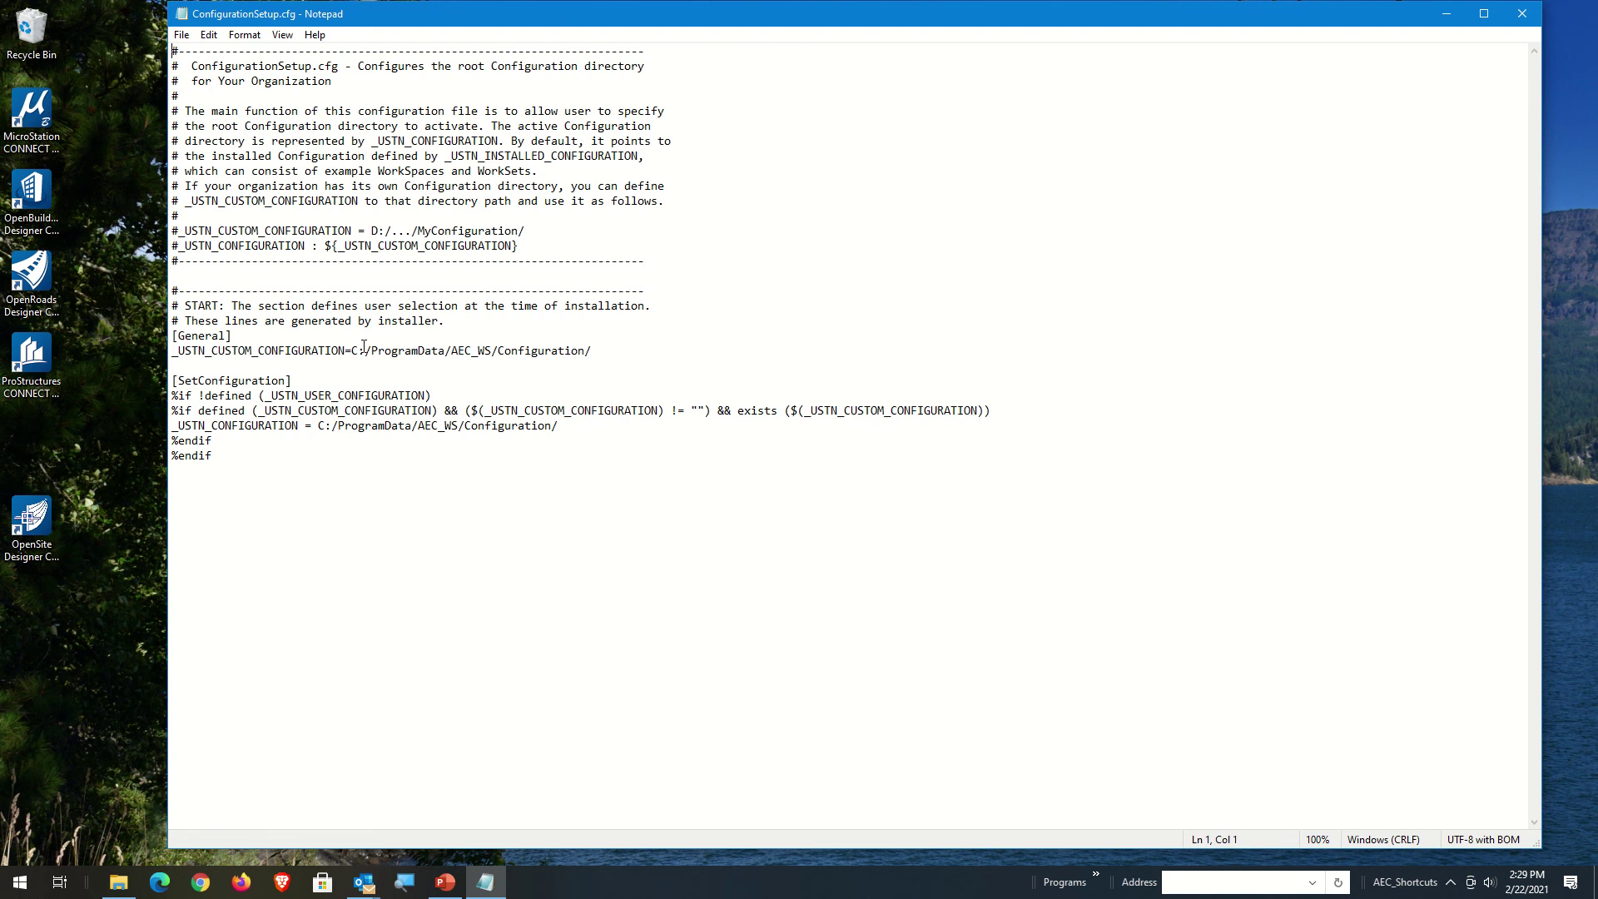
Set both _USTN_CUSTOM_CONFIGURATION and _USTN_CONFIGURATION to D:/AEC_WS/Configuration/, then save and close the file
left_click_drag(352, 352, 448, 355)
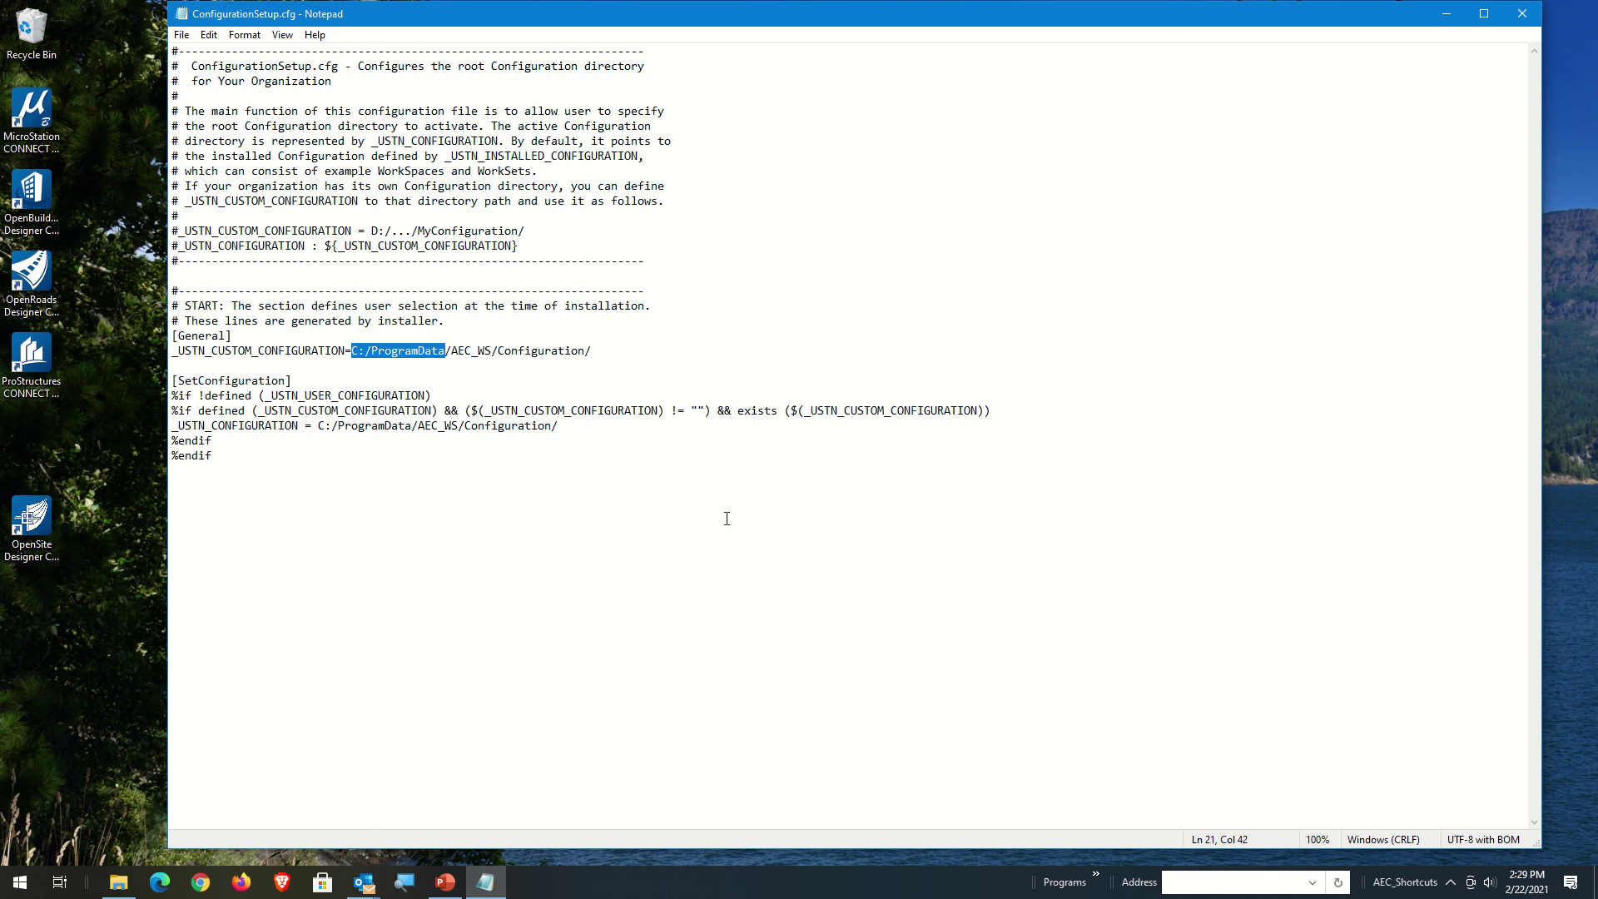
type("D:")
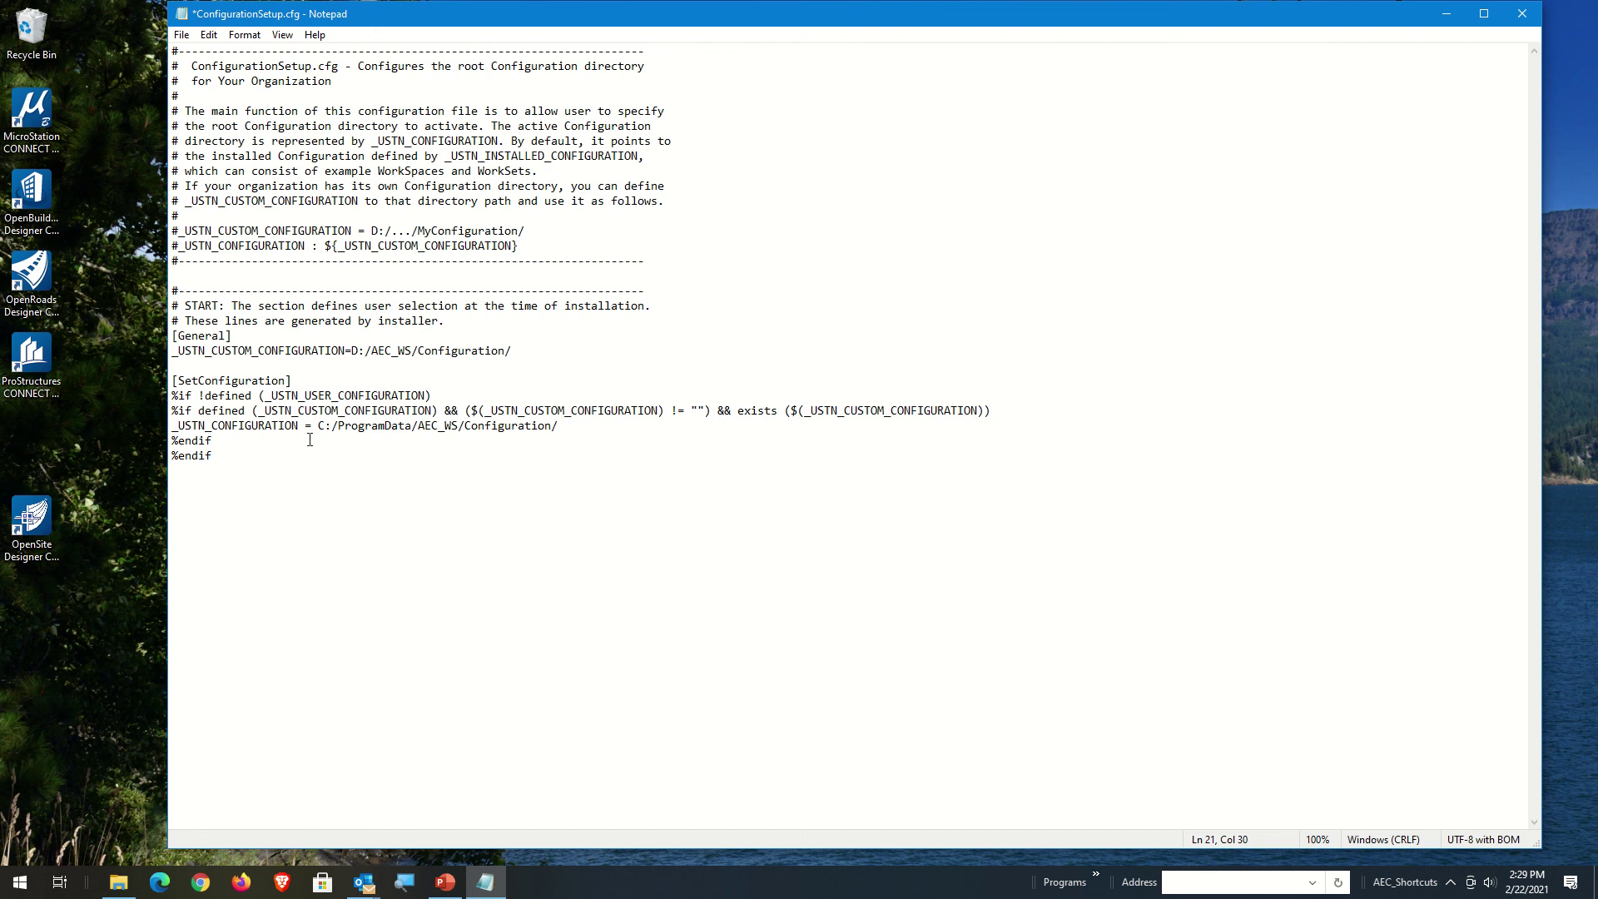
left_click_drag(318, 425, 421, 427)
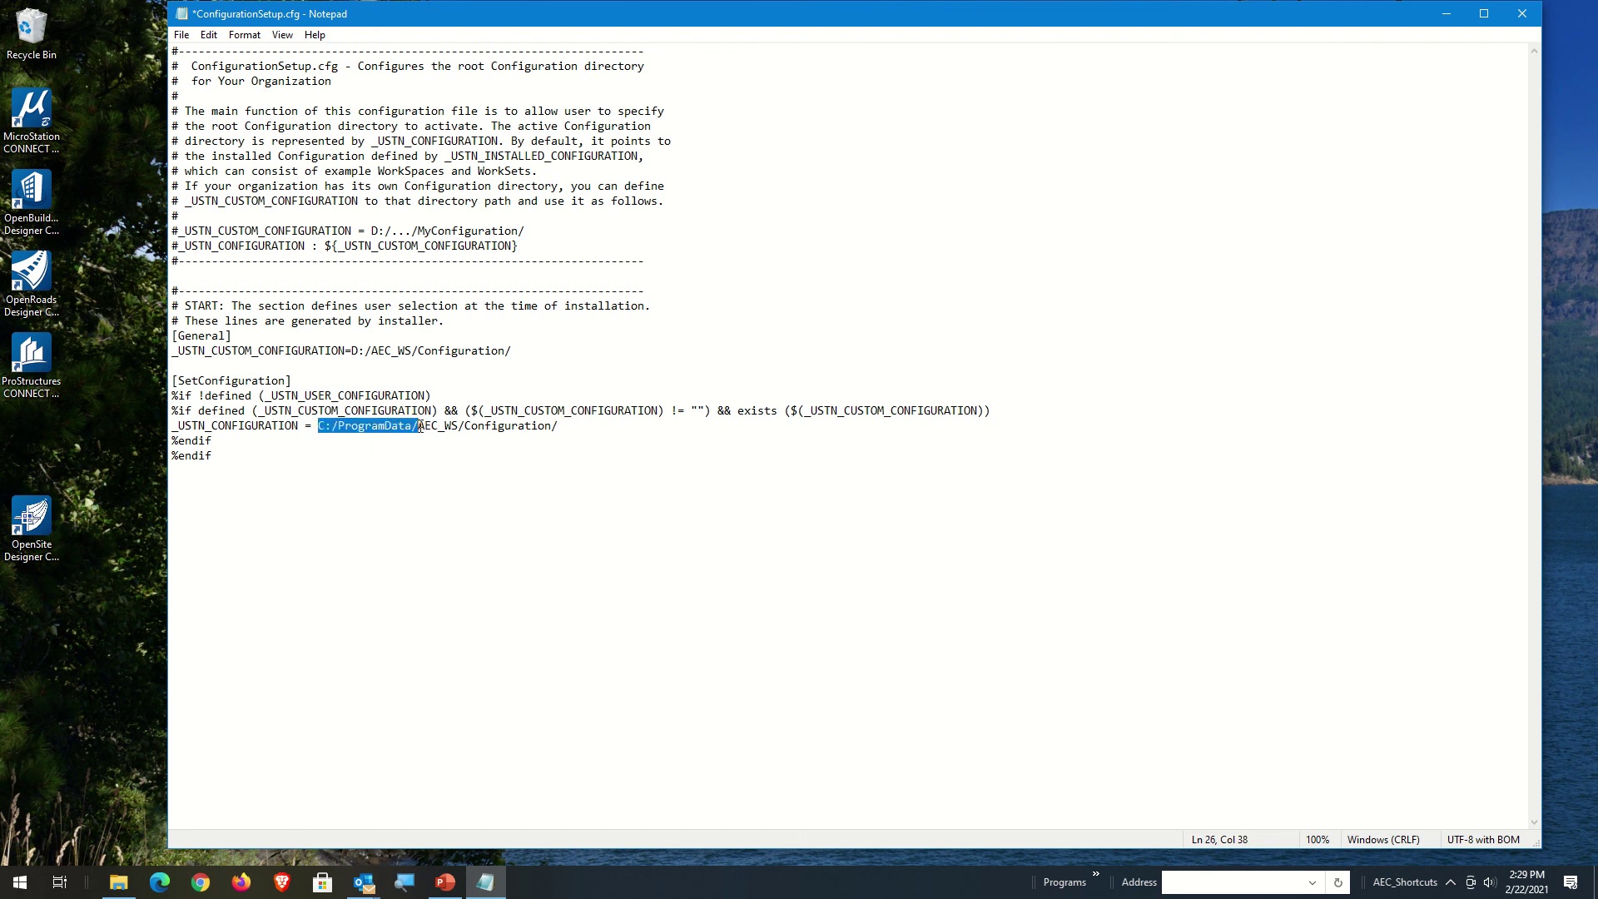
type("D")
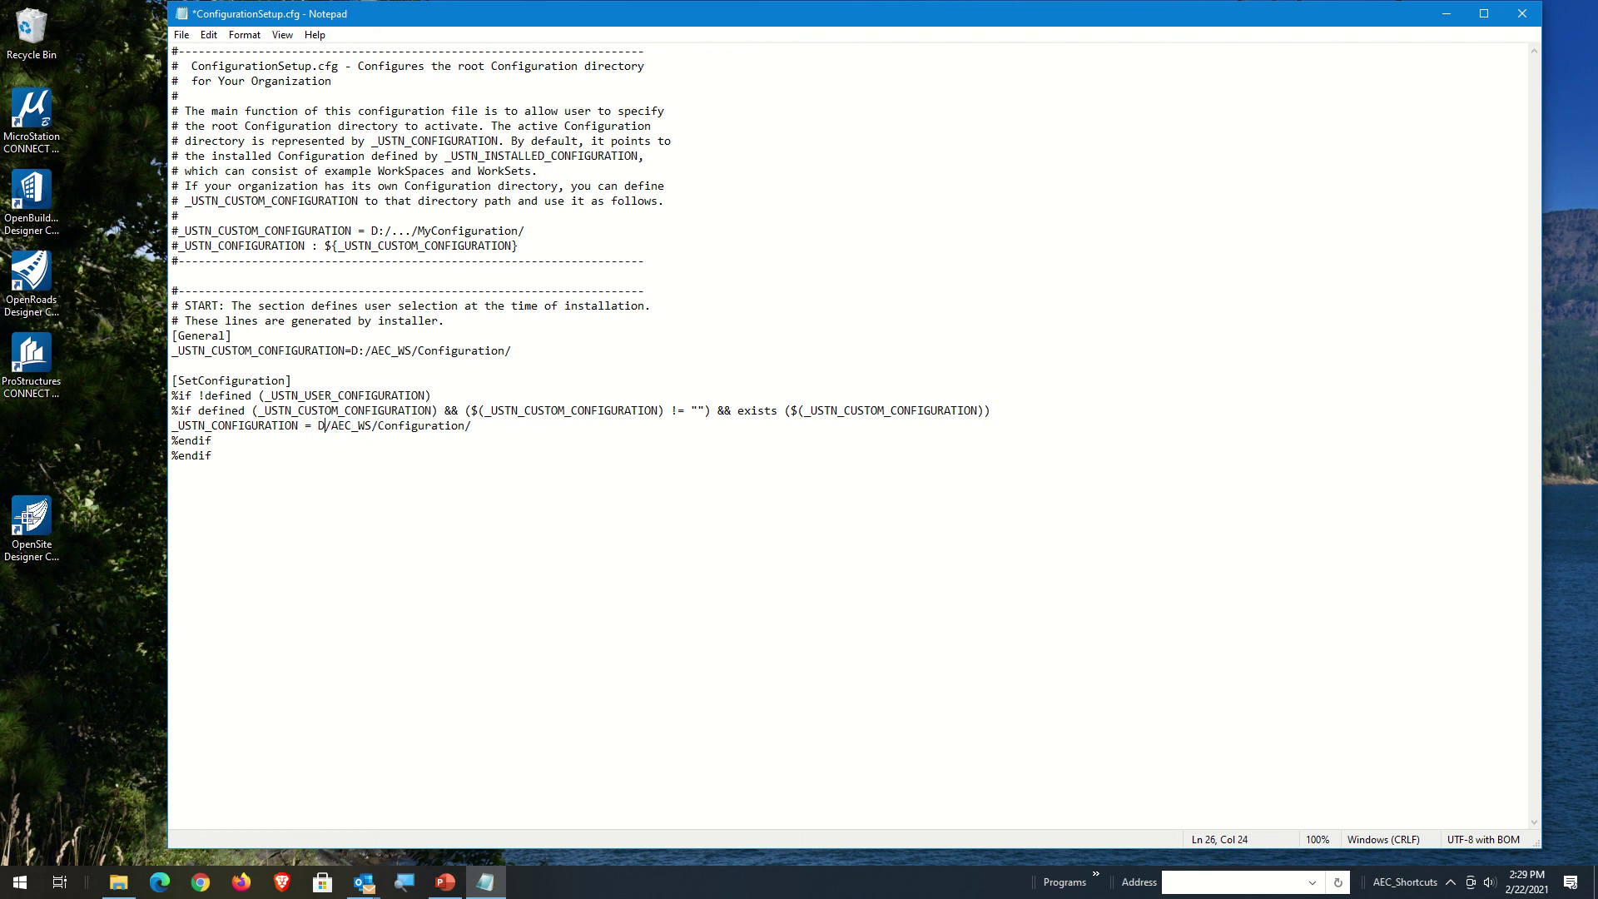
type(":")
left_click(182, 35)
left_click(208, 110)
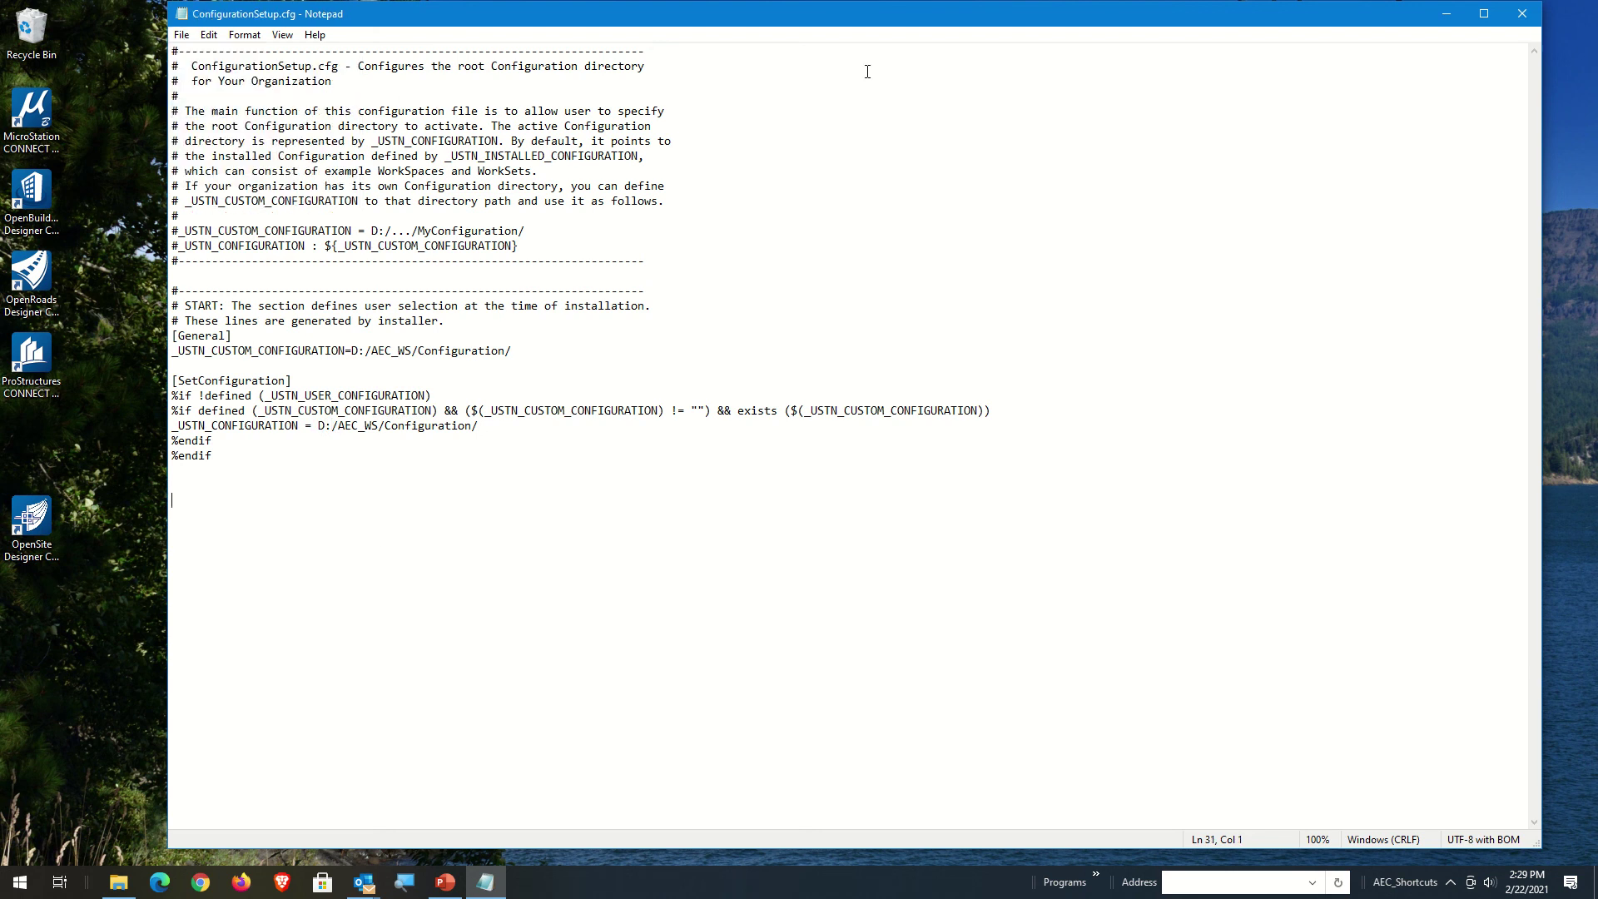
left_click(1519, 15)
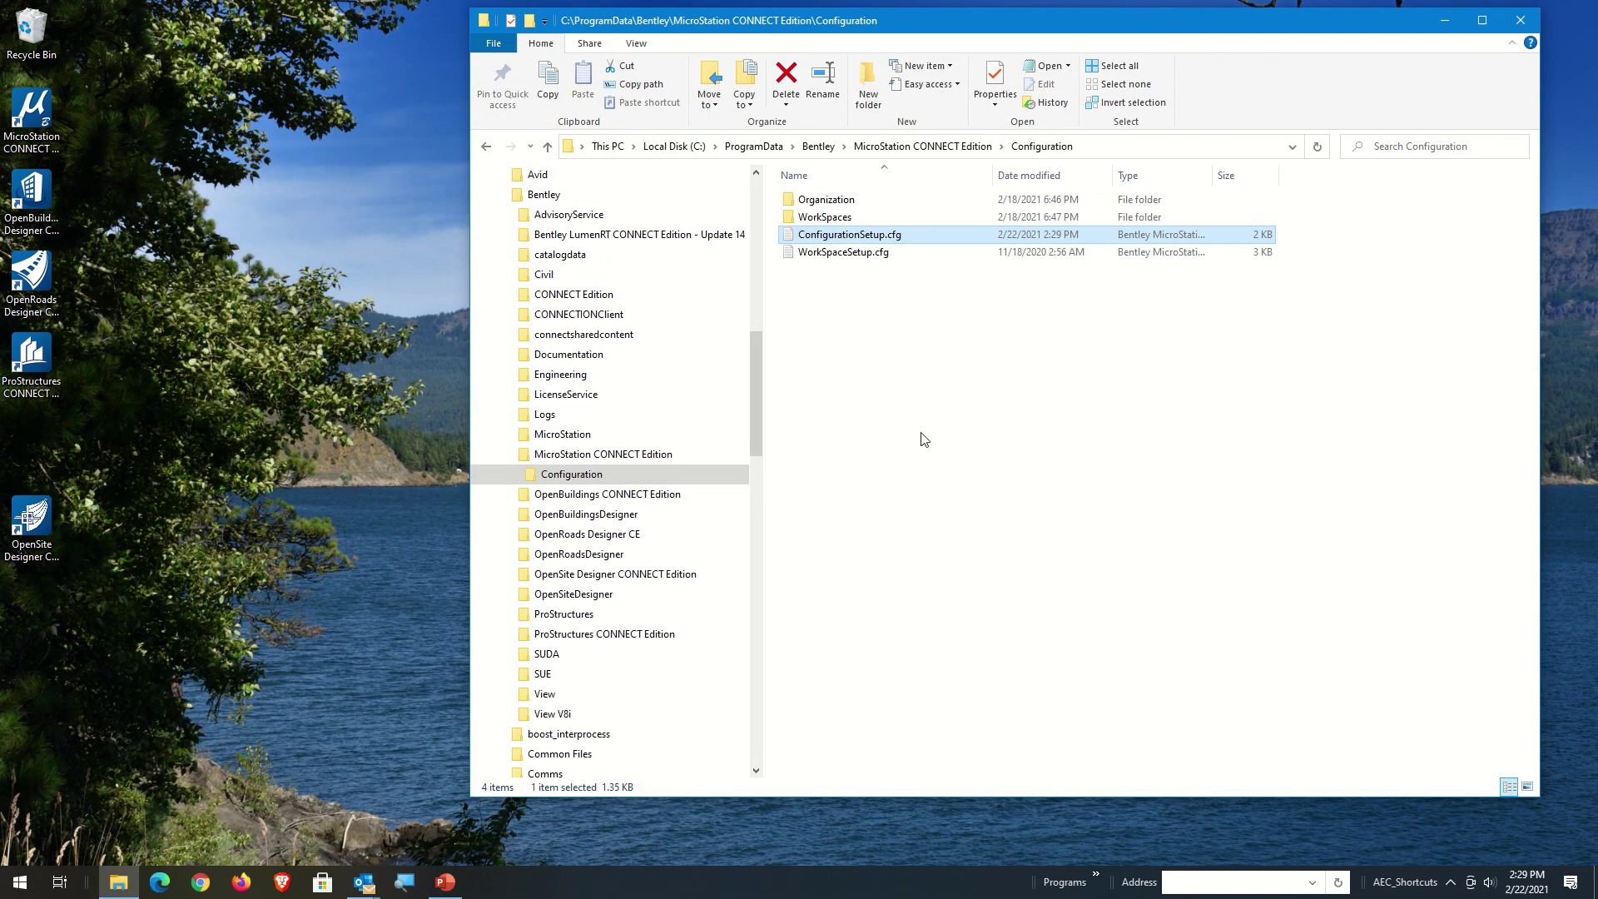
Copy the edited ConfigurationSetup.cfg into the Configuration folder of OpenRoads Designer CE, replacing the existing file
right_click(851, 243)
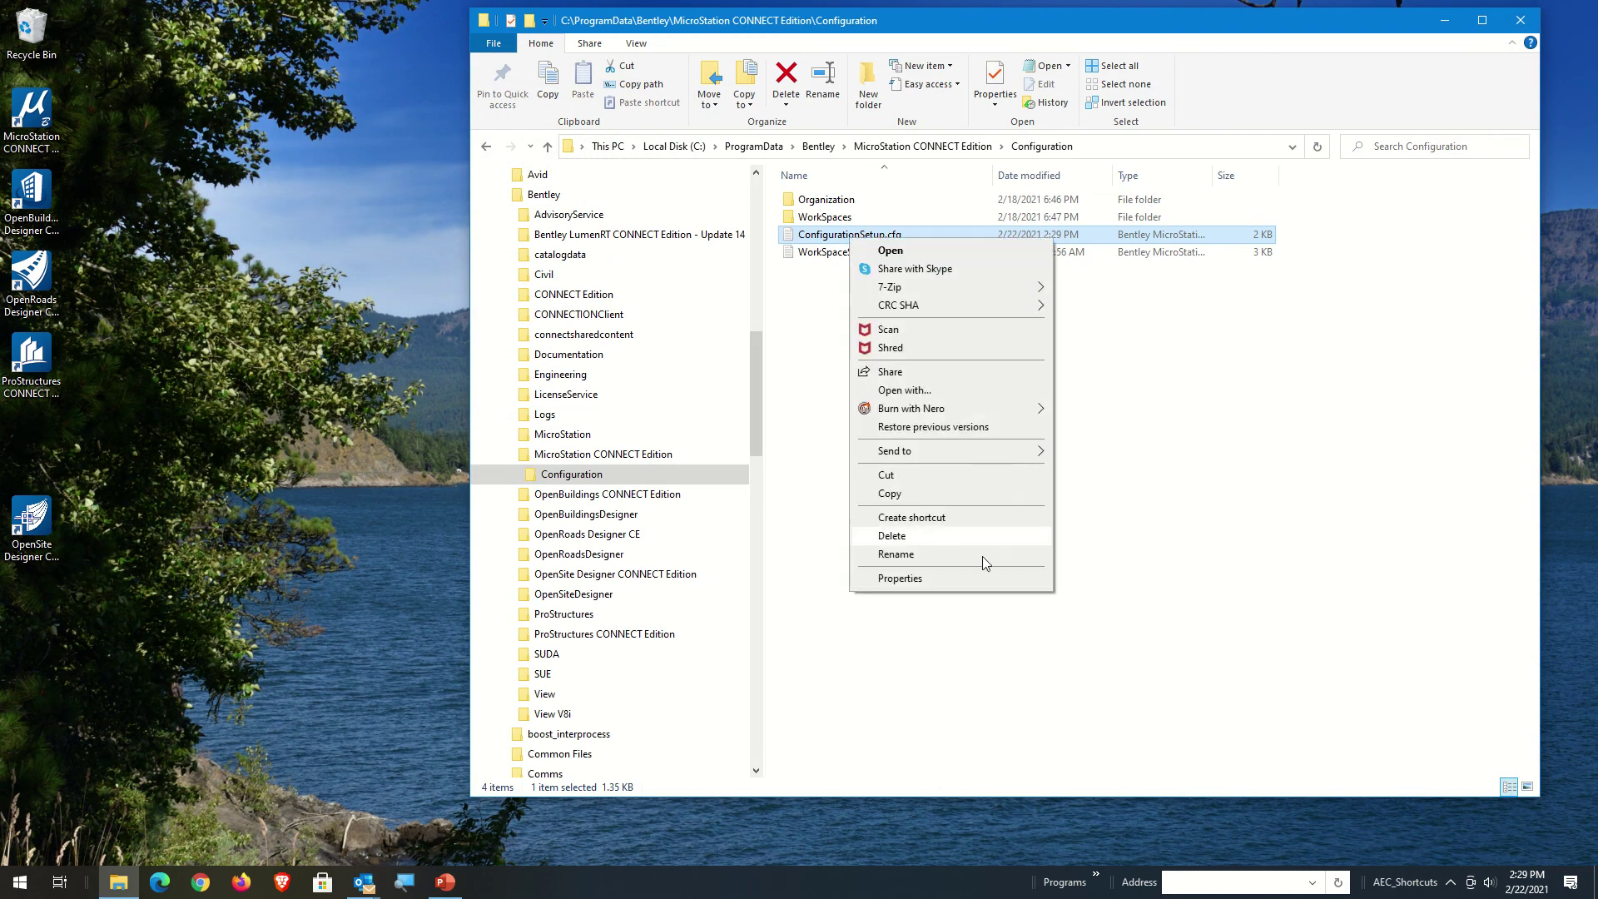
left_click(931, 494)
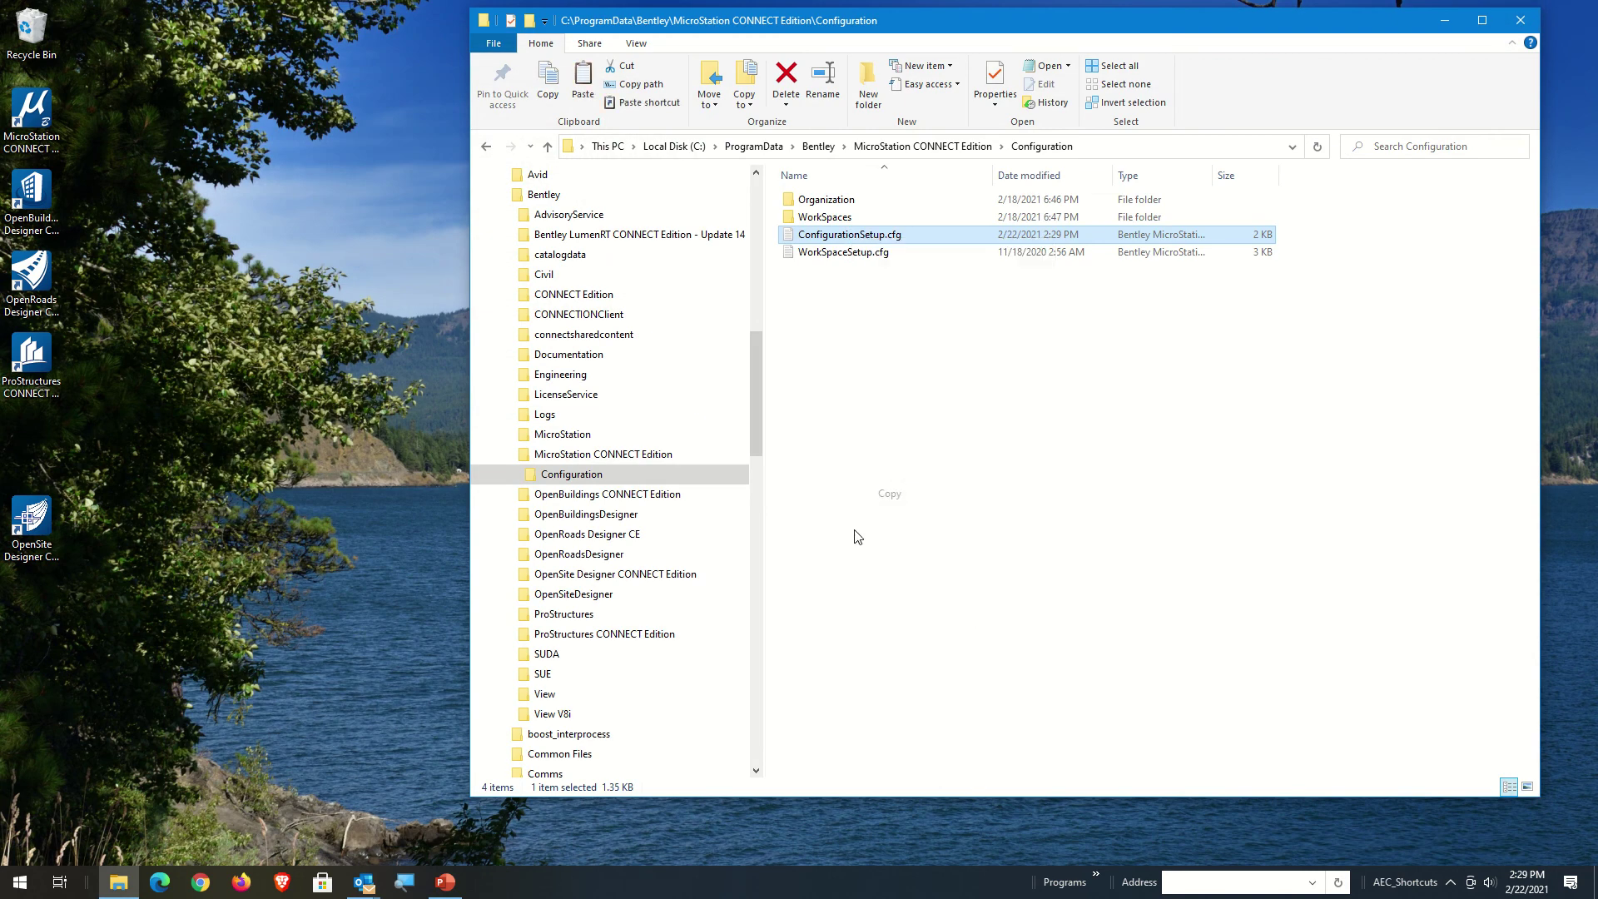
left_click(613, 535)
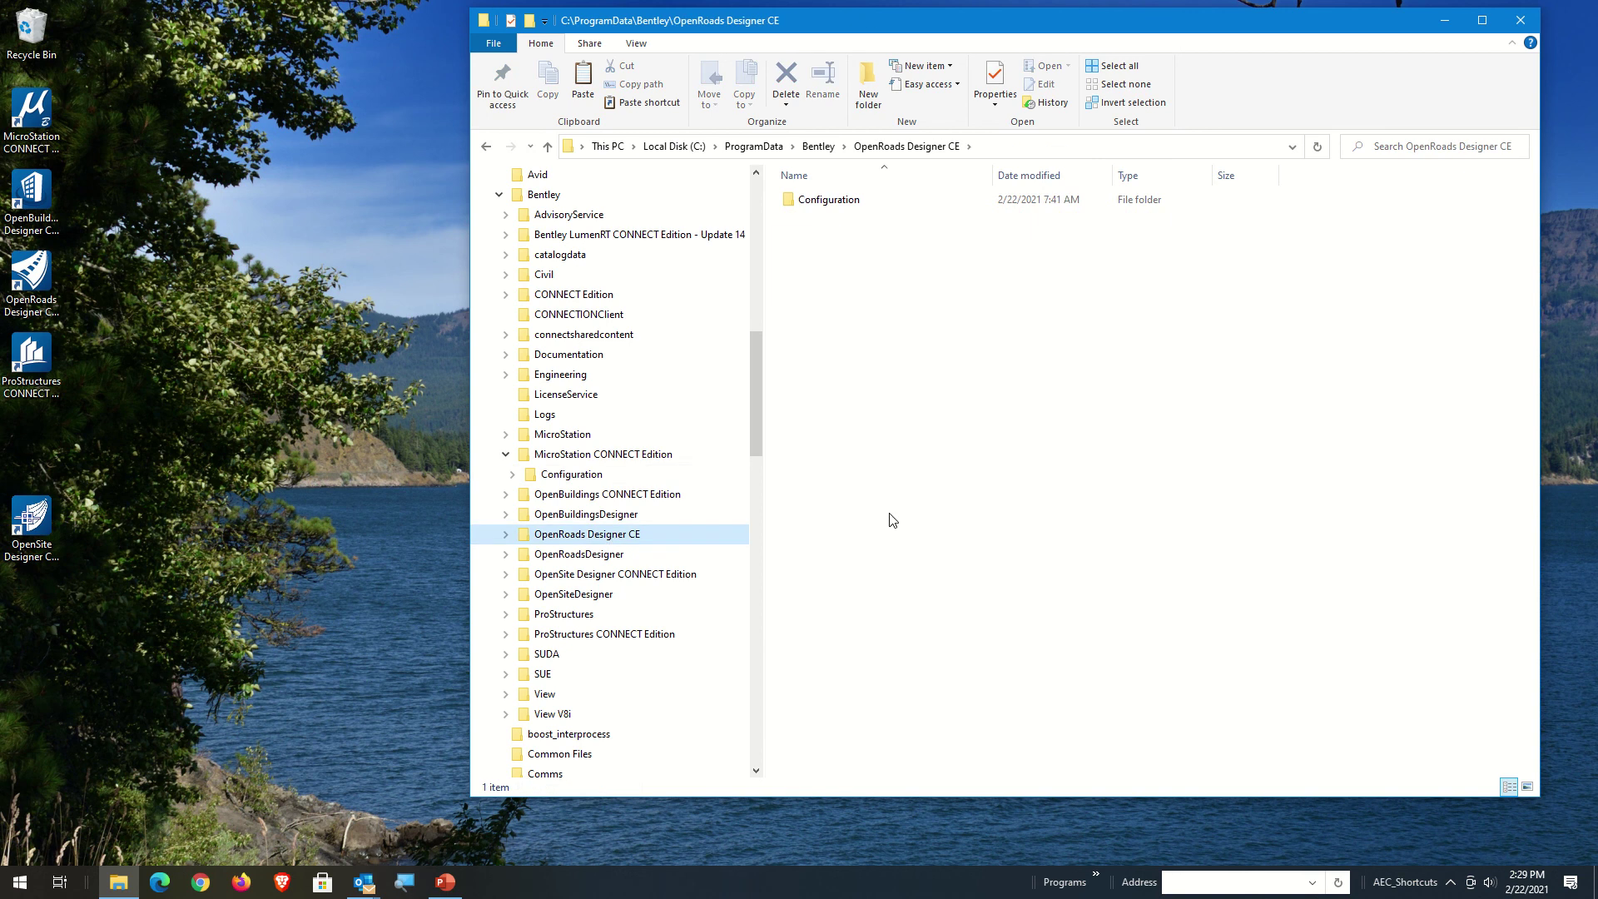
double_click(828, 200)
right_click(873, 395)
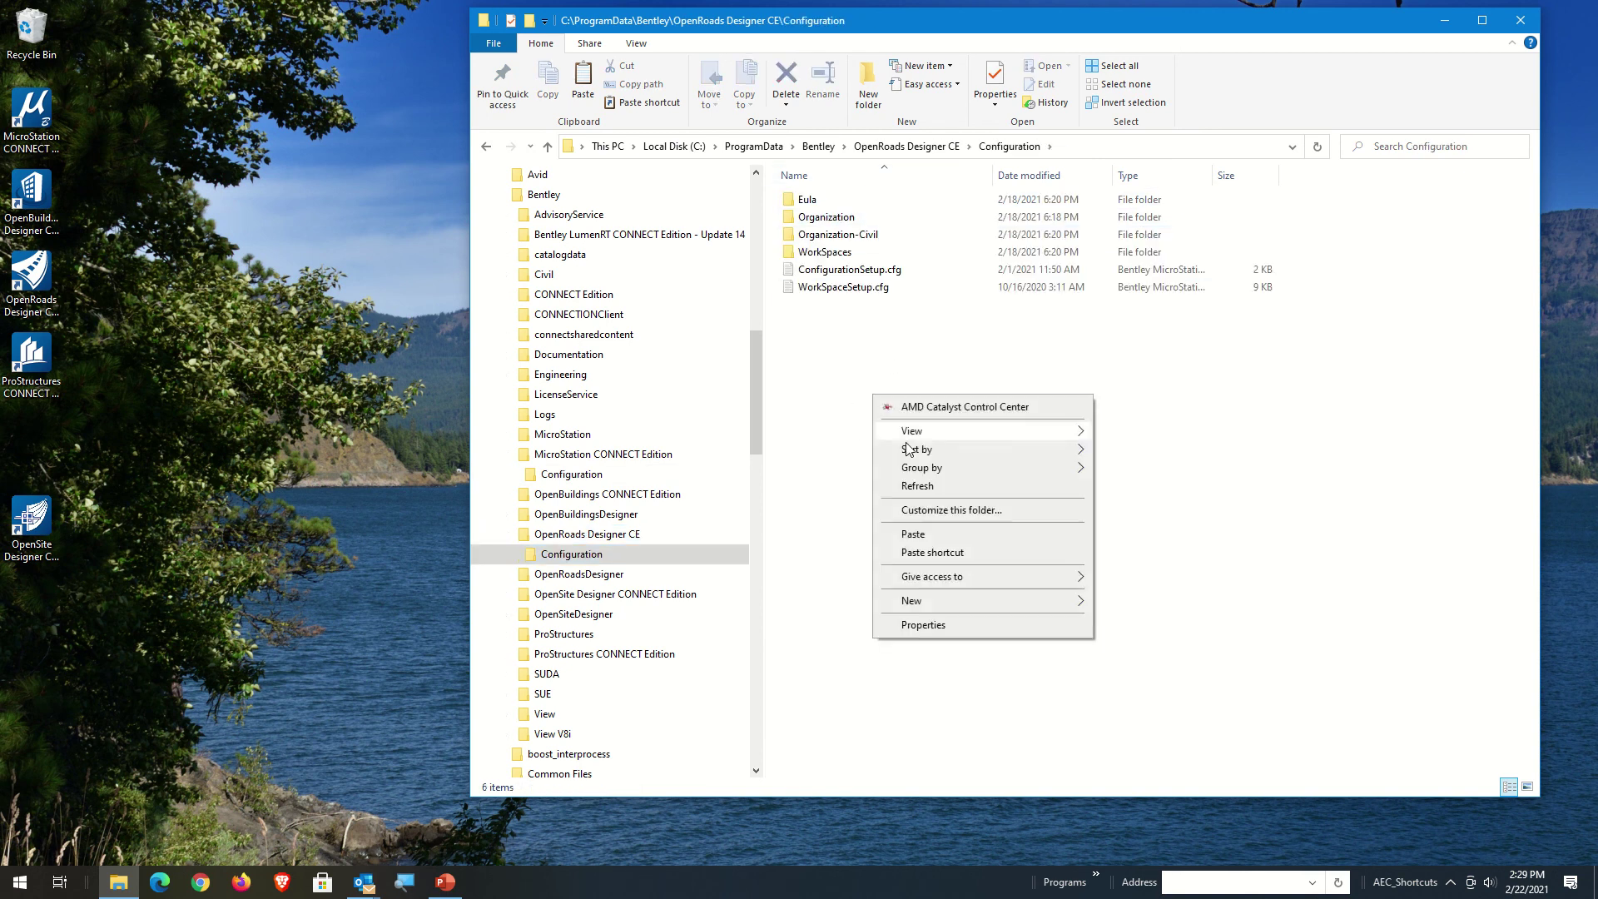
left_click(922, 535)
left_click(720, 327)
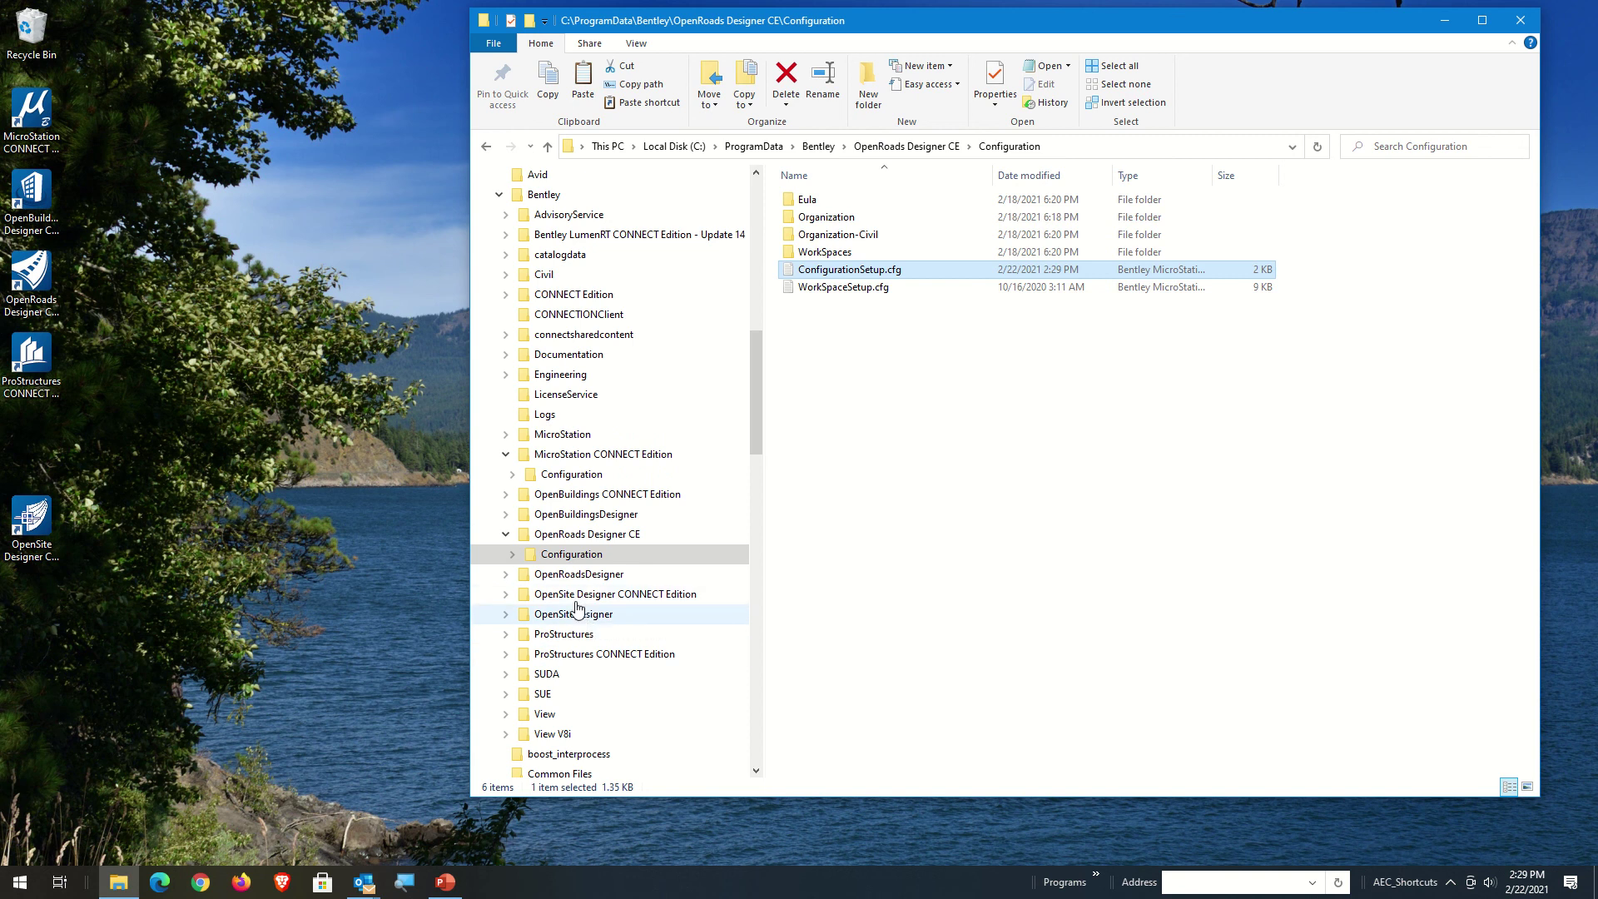
Paste the copied ConfigurationSetup.cfg into the Configuration folder of OpenBuildings CONNECT Edition, replacing the existing file
left_click(581, 500)
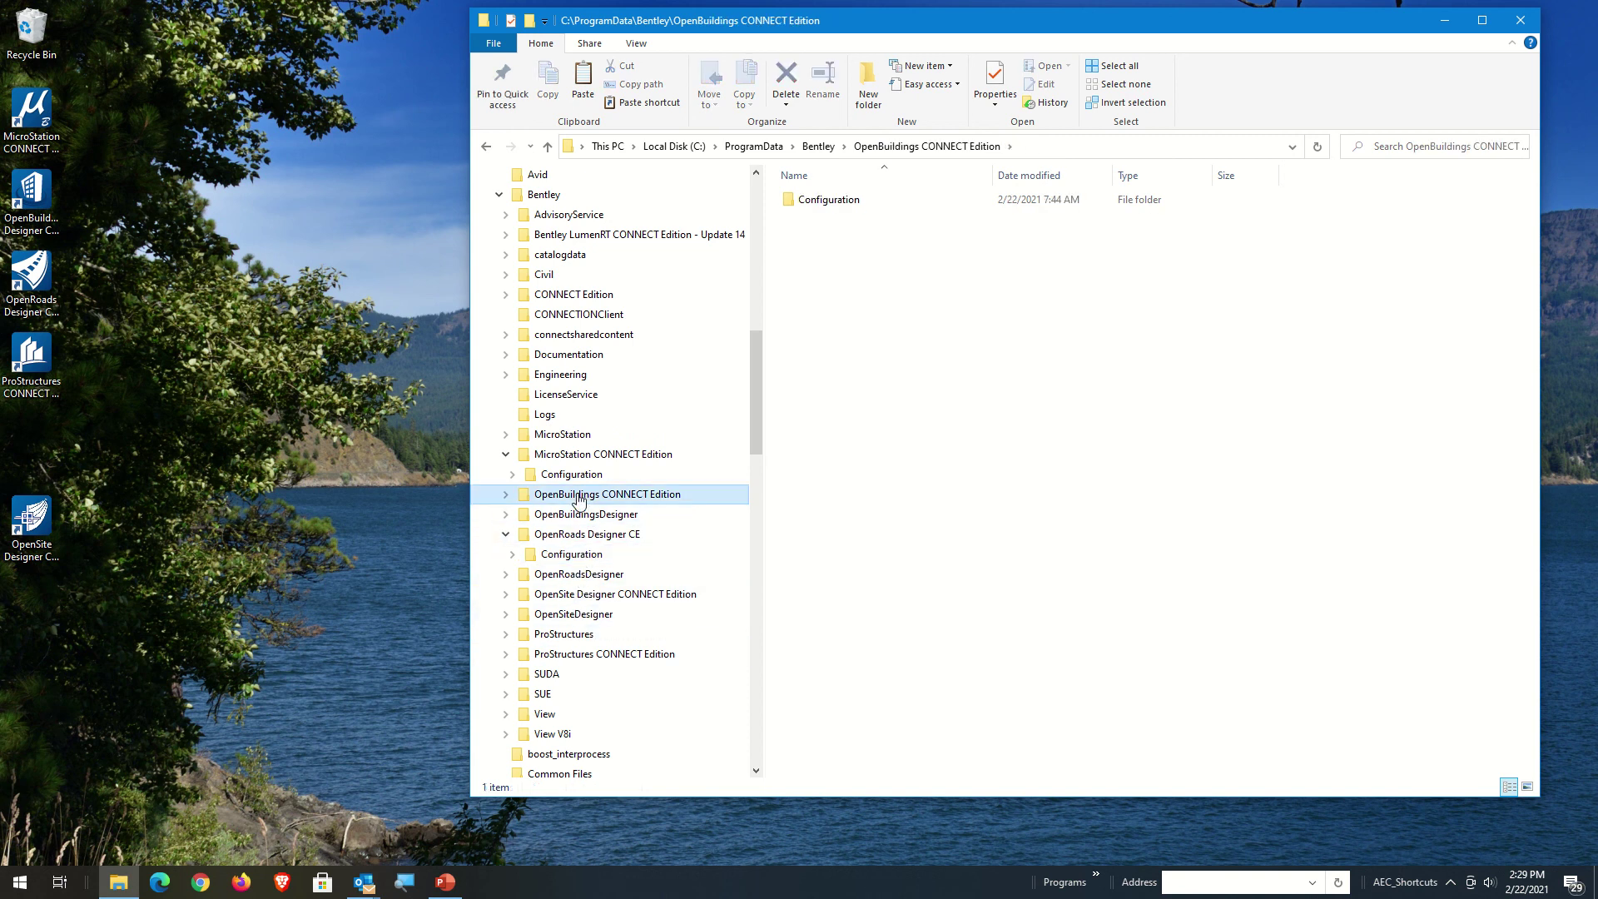
left_click(592, 517)
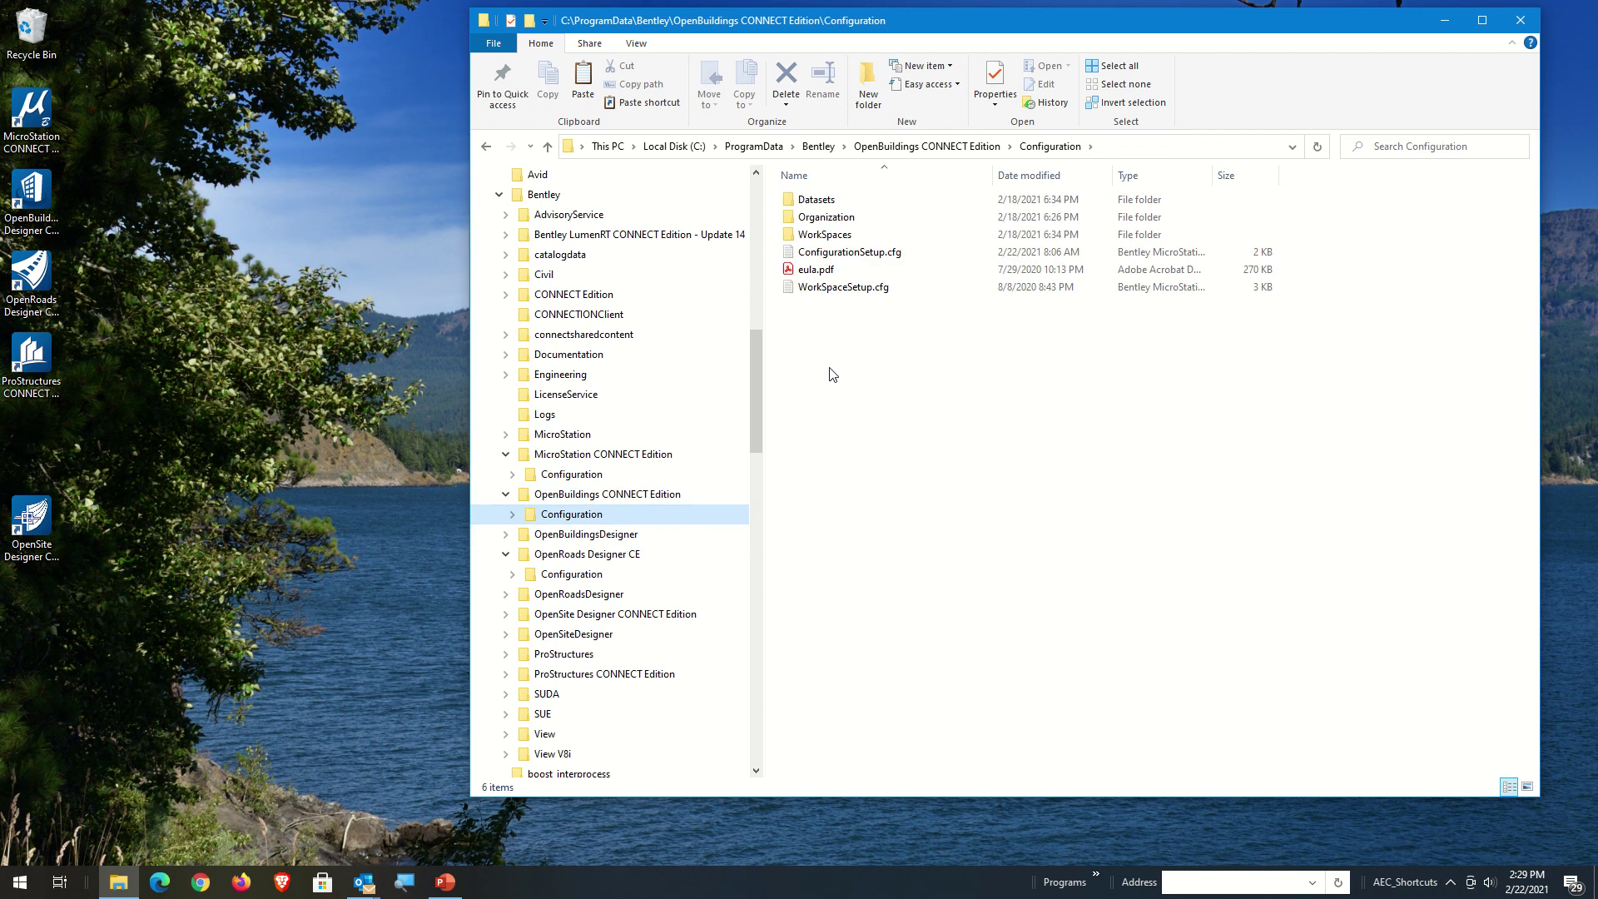
right_click(829, 369)
left_click(887, 507)
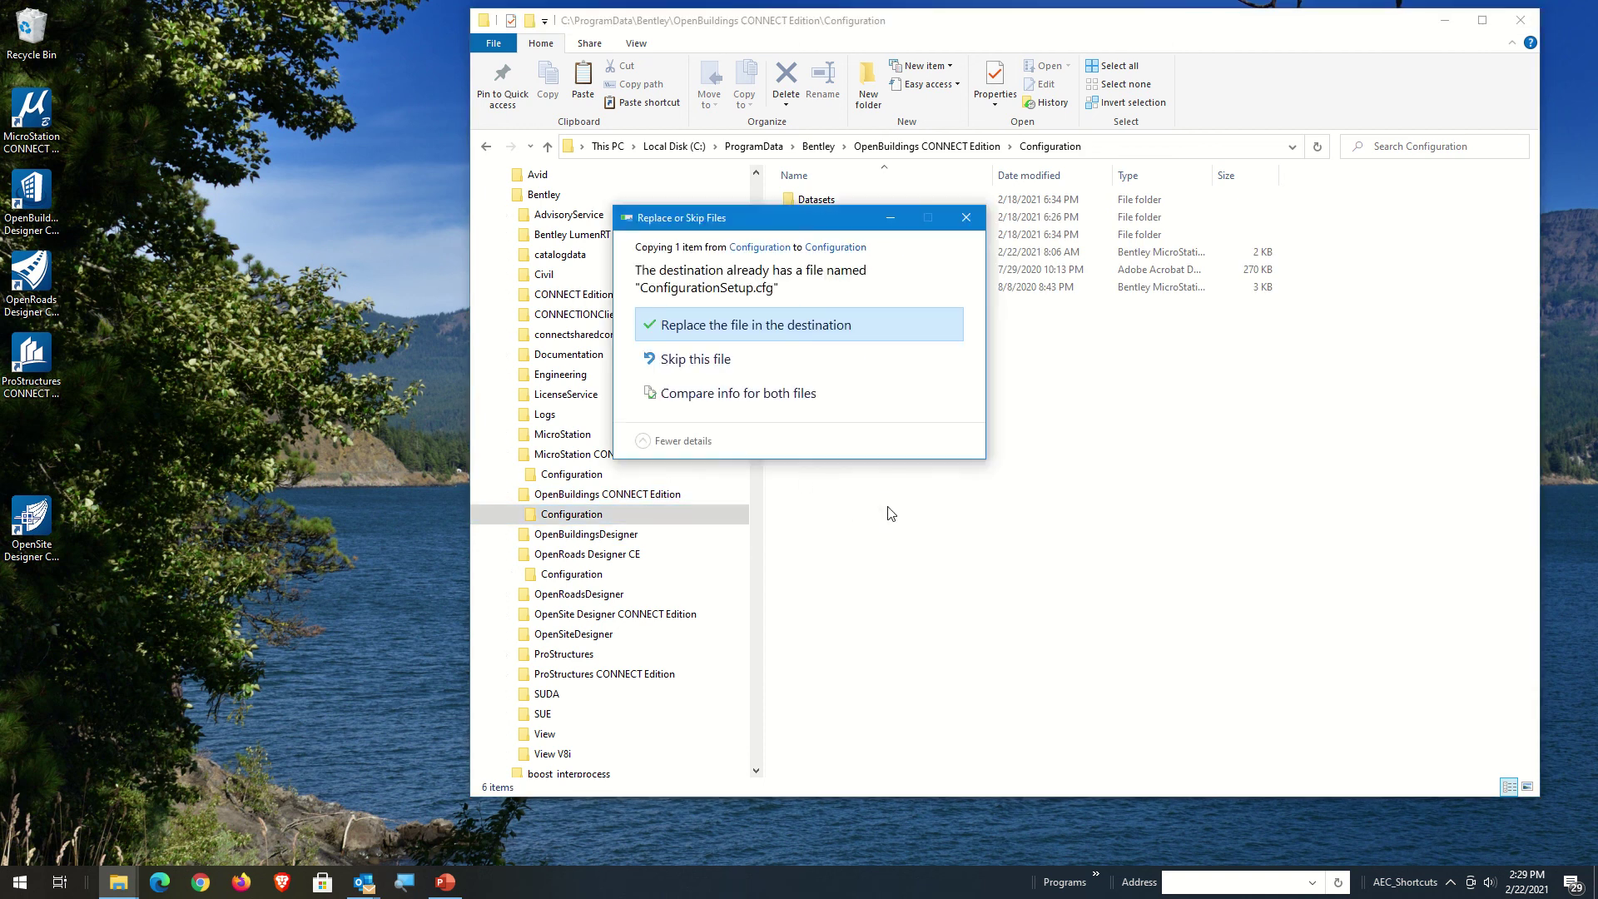
left_click(728, 334)
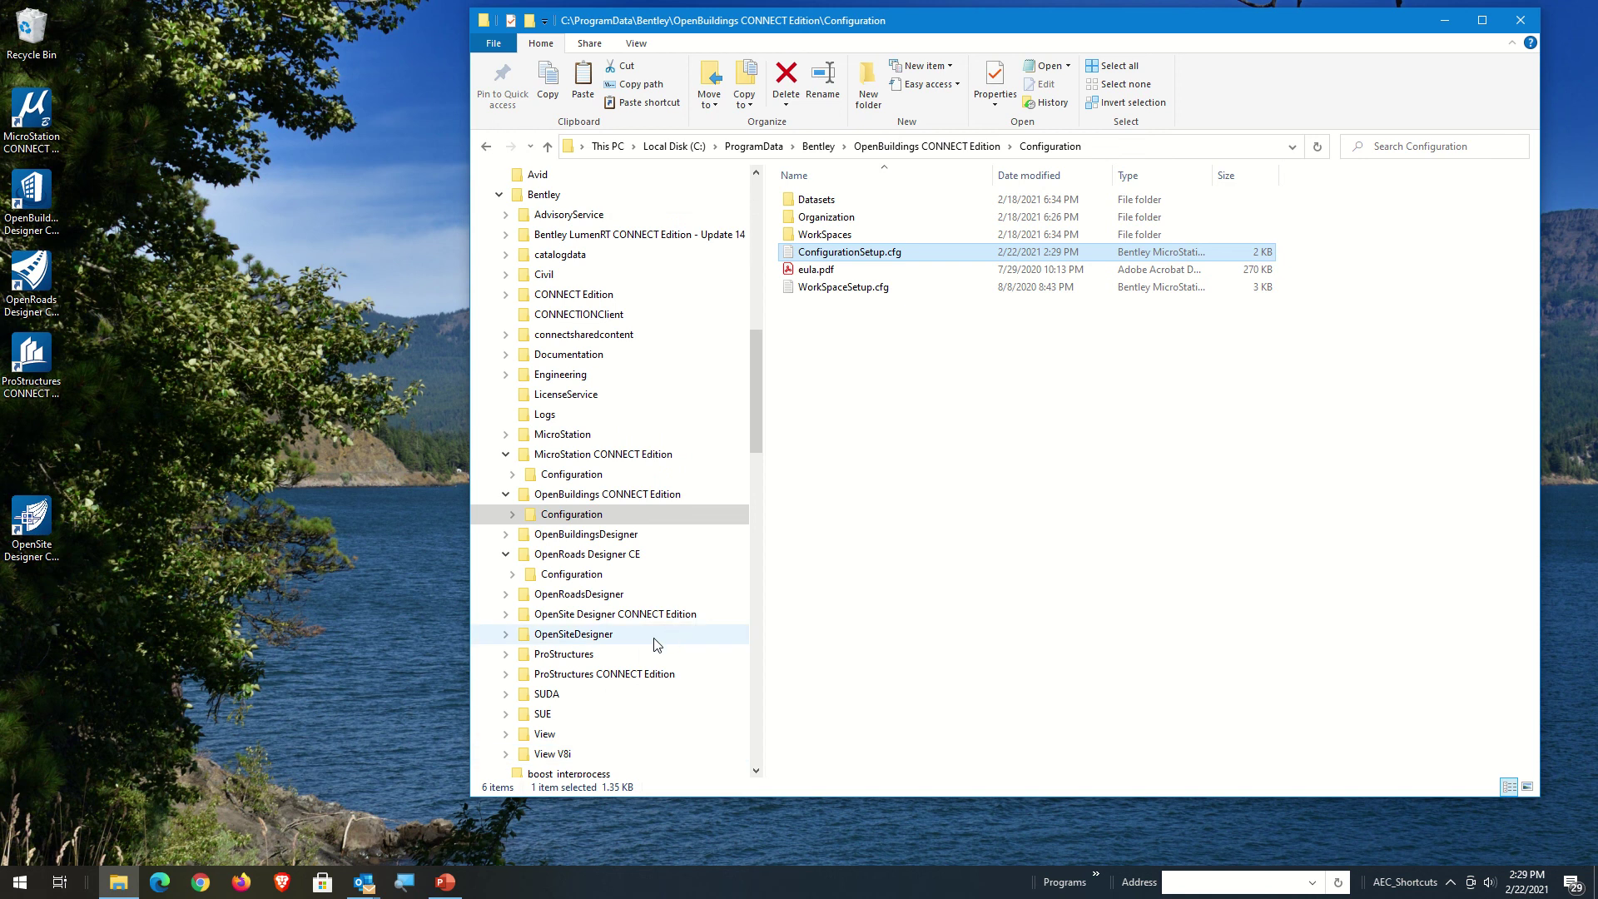
Paste the copied ConfigurationSetup.cfg into the Configuration folder of ProStructures CONNECT Edition, replacing the existing file
left_click(591, 674)
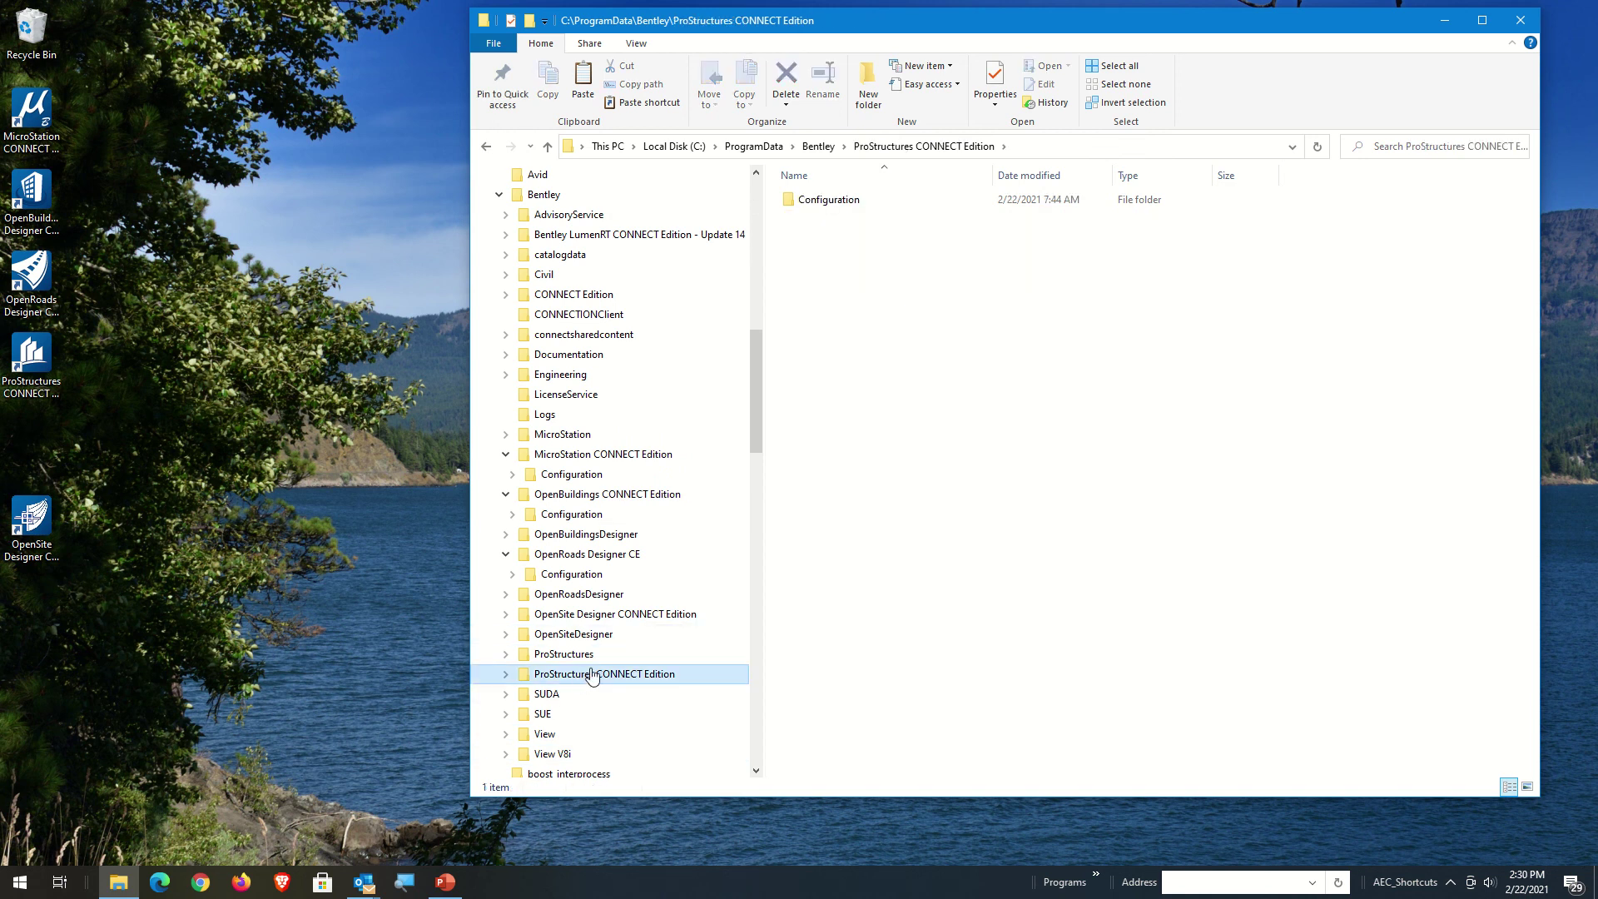
left_click(585, 695)
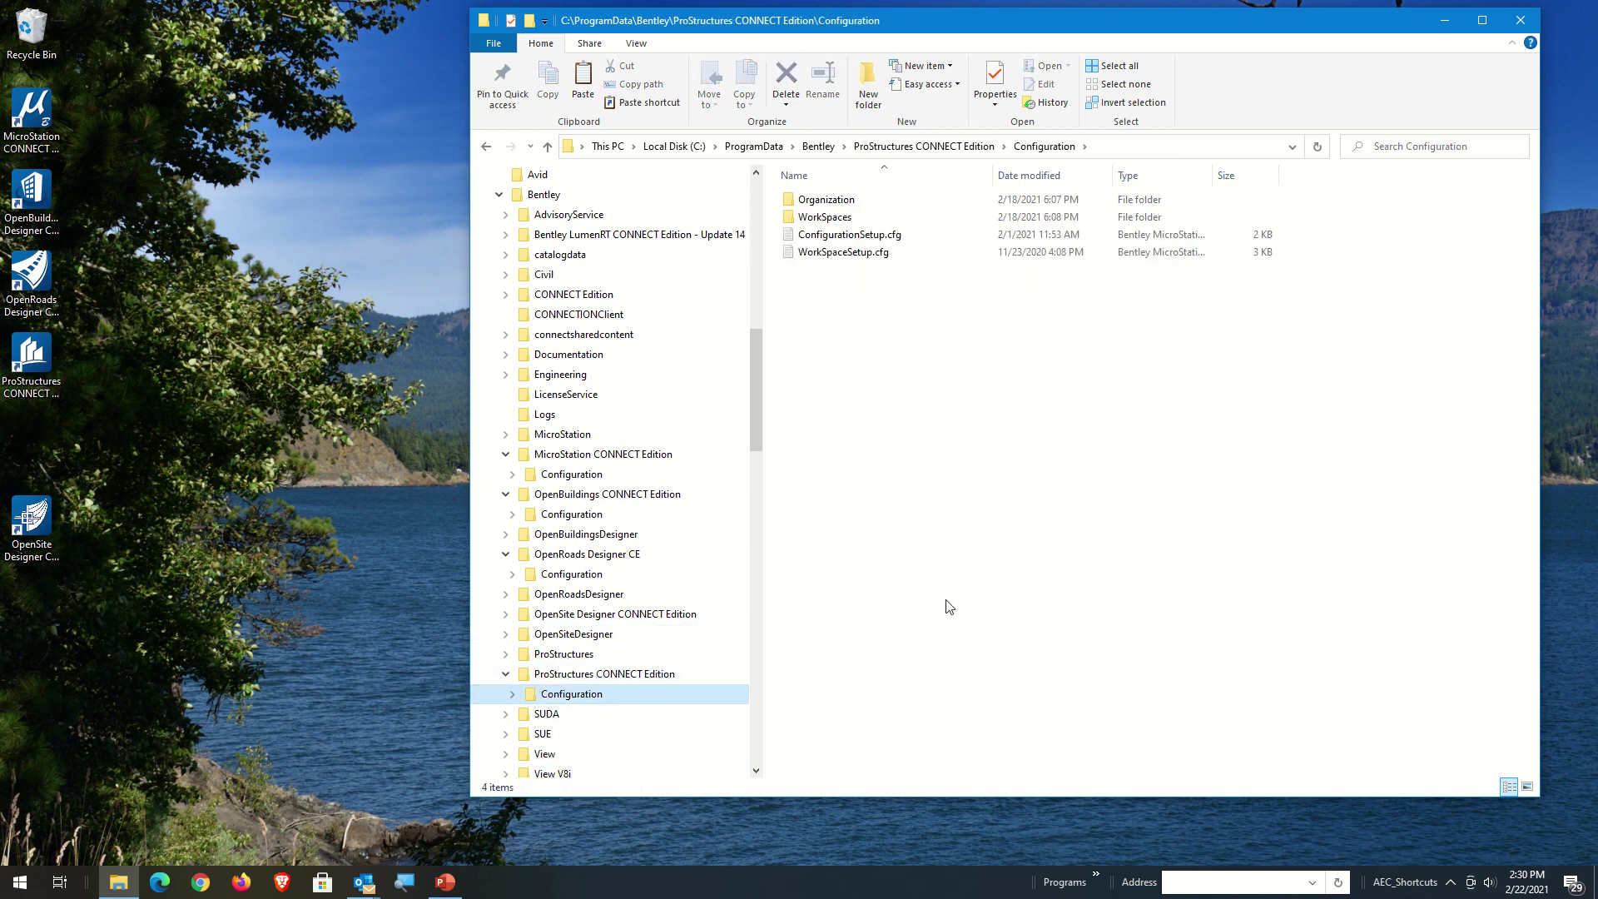
right_click(860, 503)
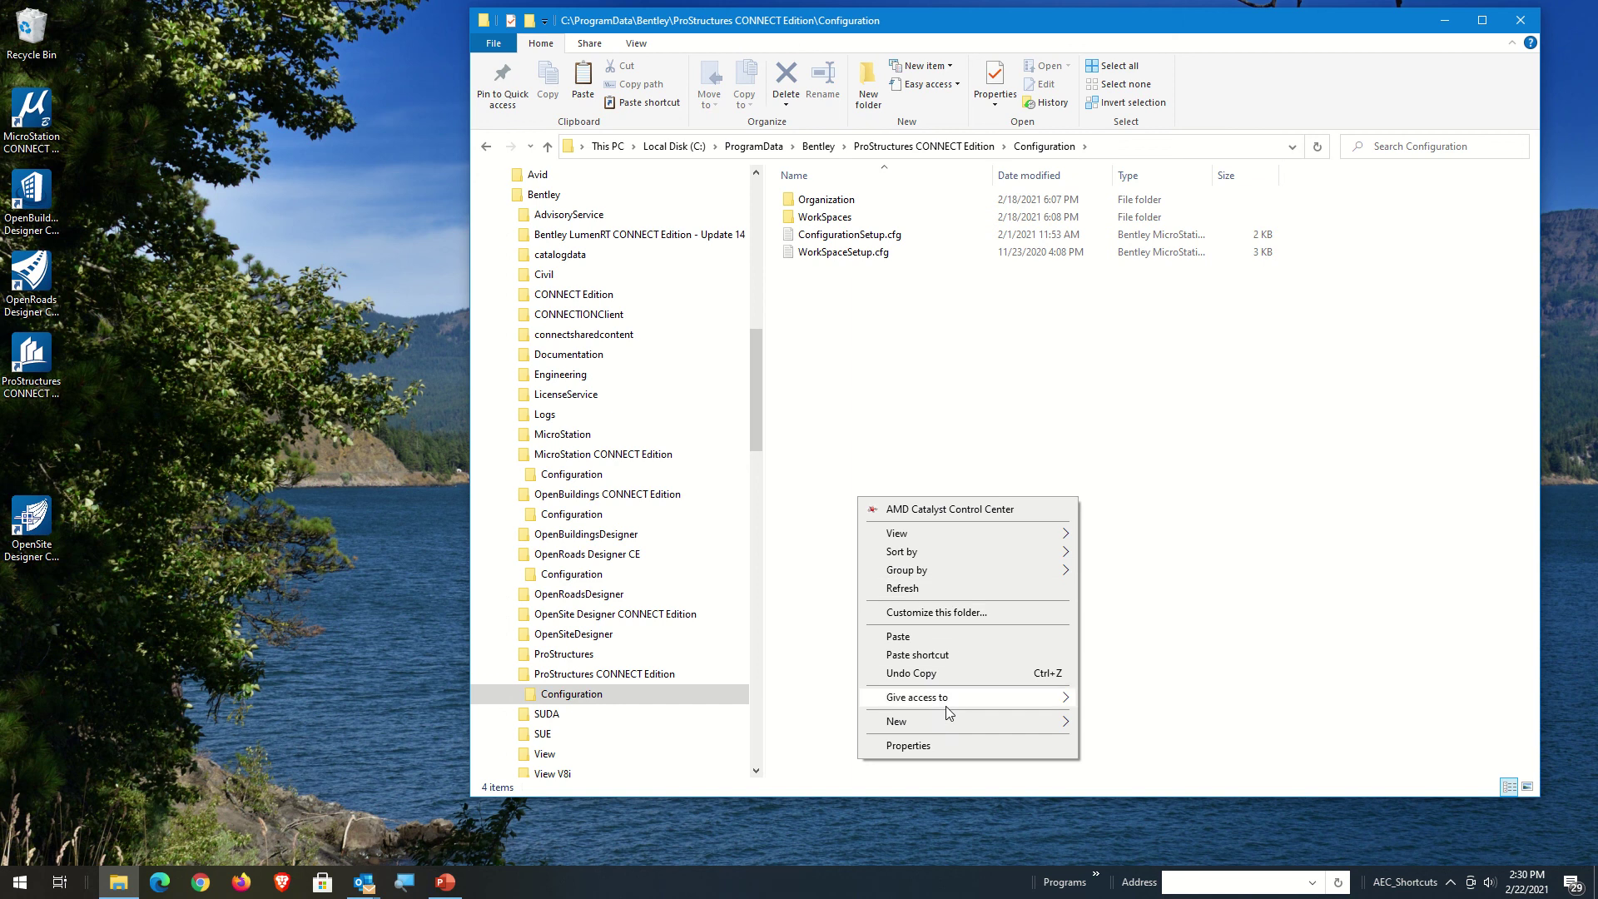
left_click(918, 638)
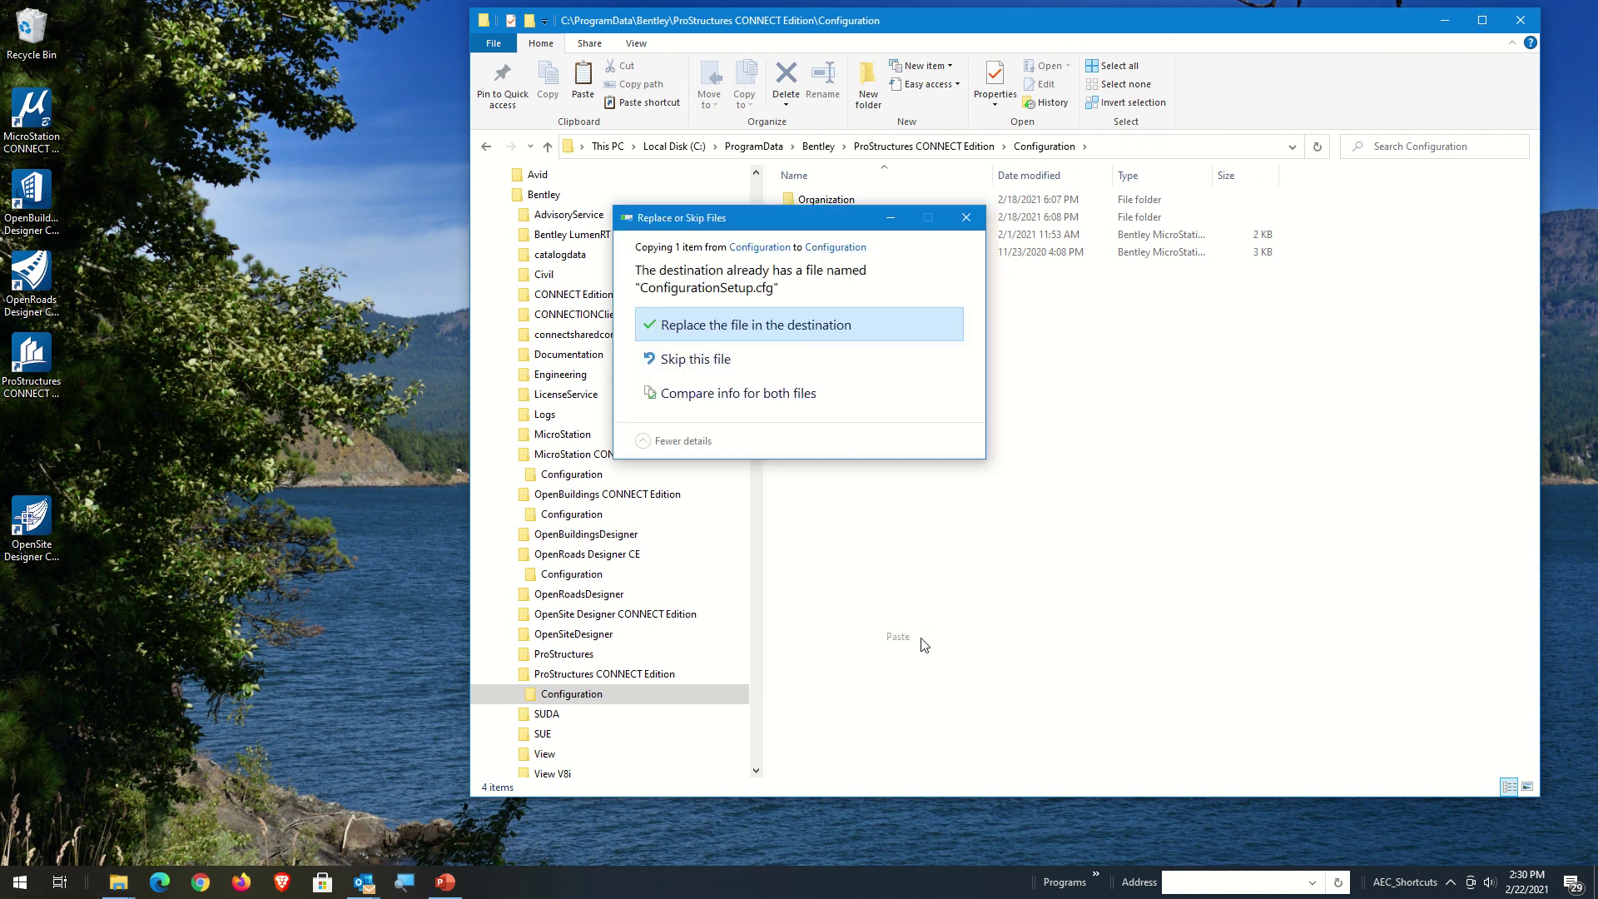
left_click(736, 320)
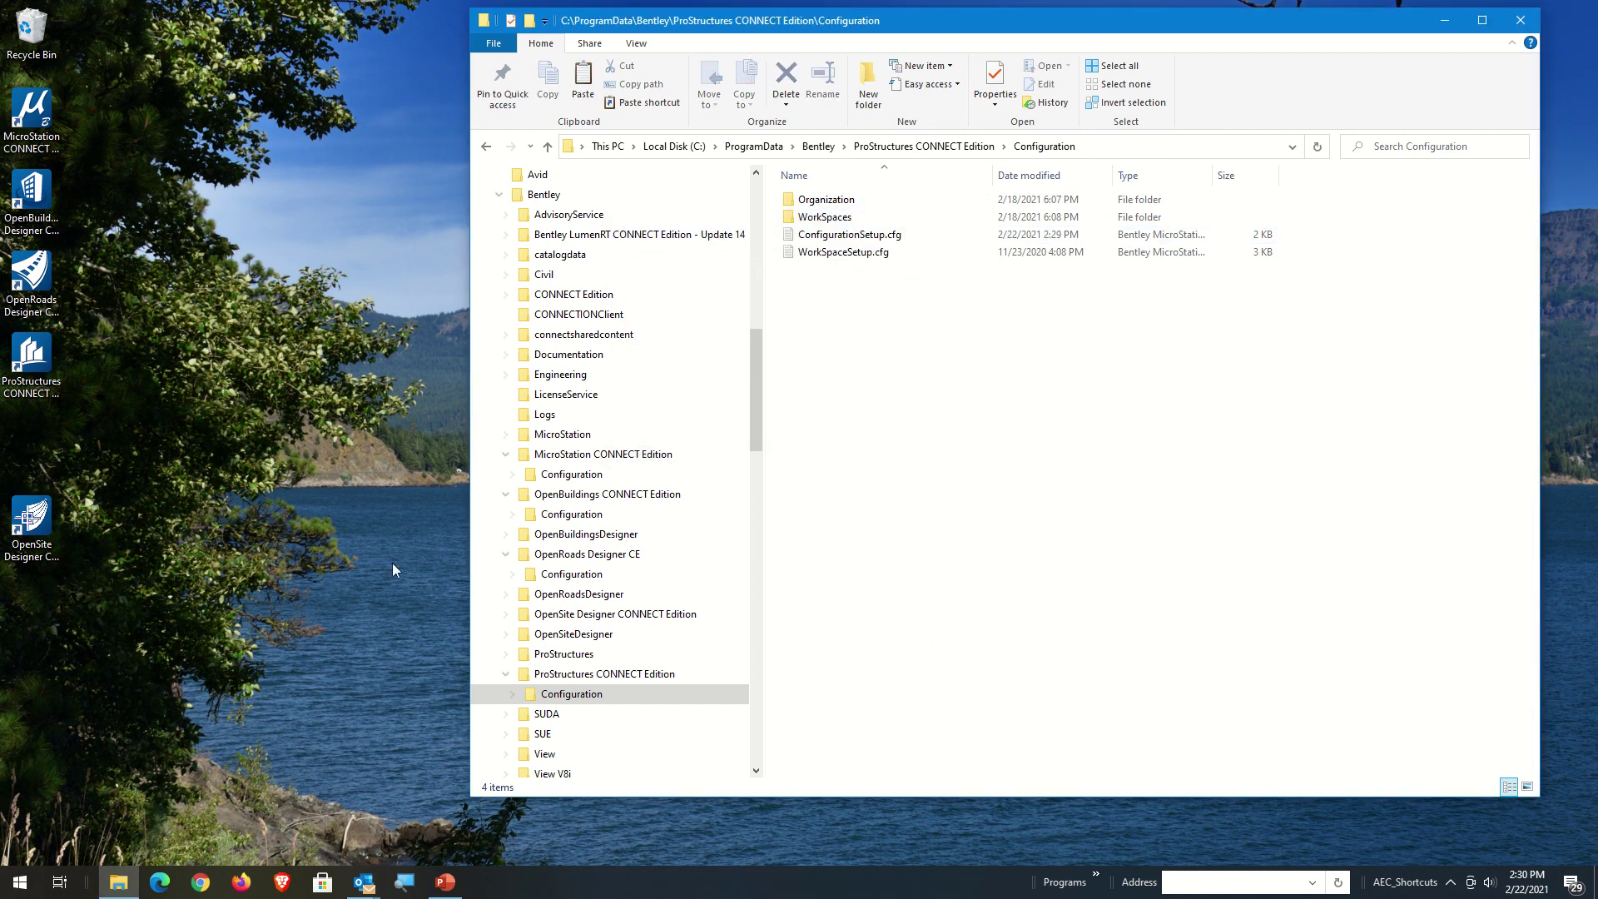
Launch MicroStation CONNECT Edition and check the location of the AEC_Template_English WorkSet's root folder through its full properties, closing the folder window when done
double_click(33, 122)
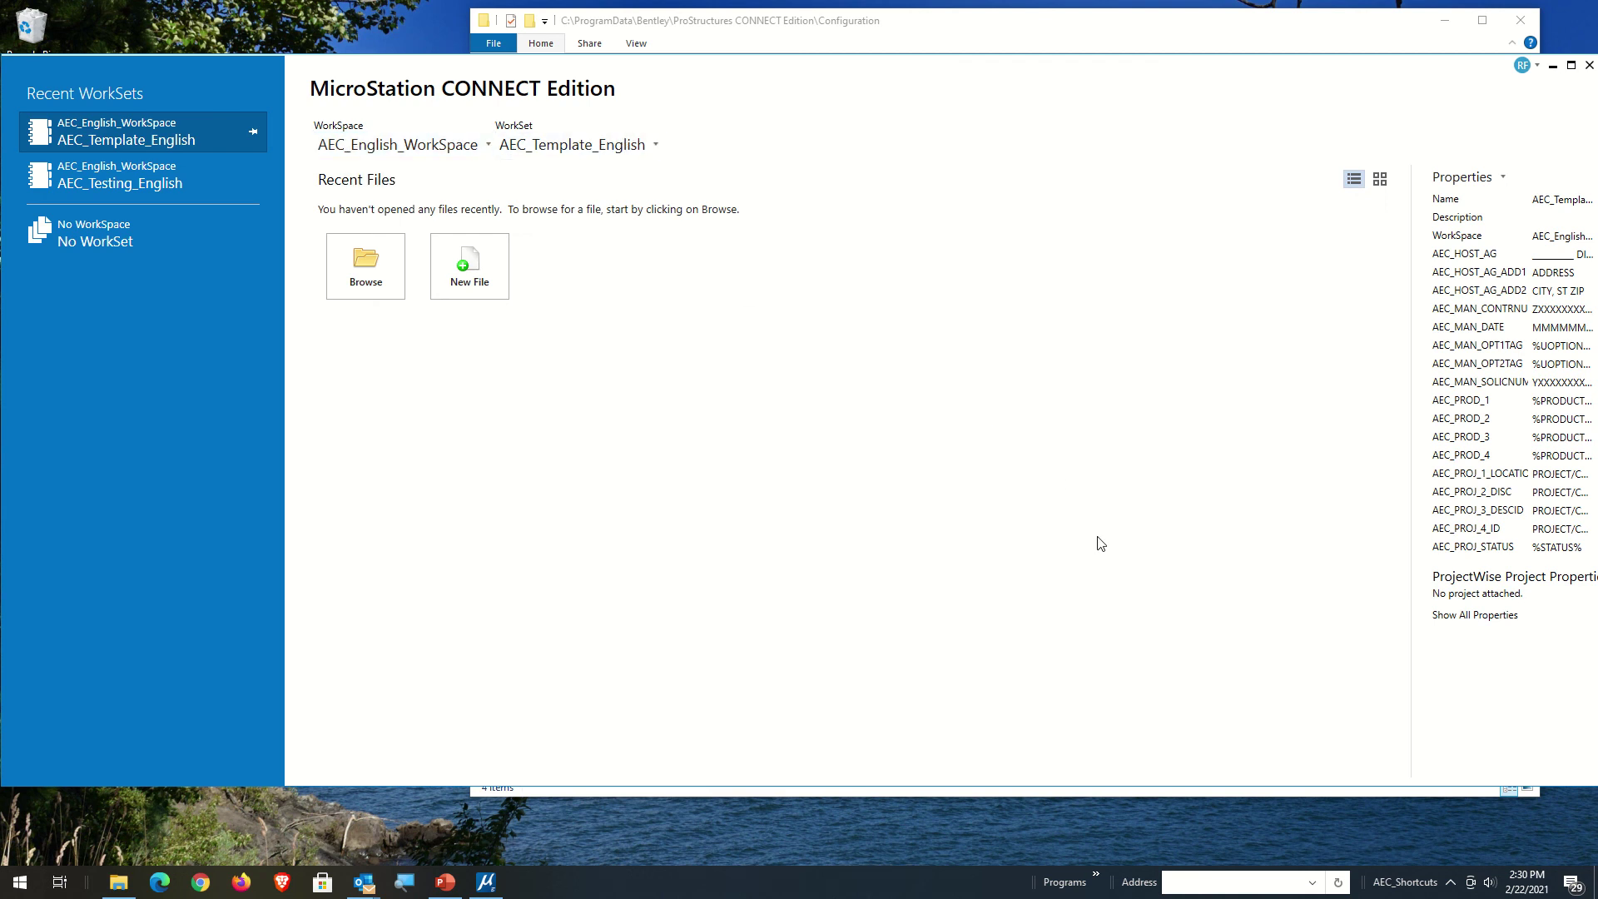
left_click(1491, 615)
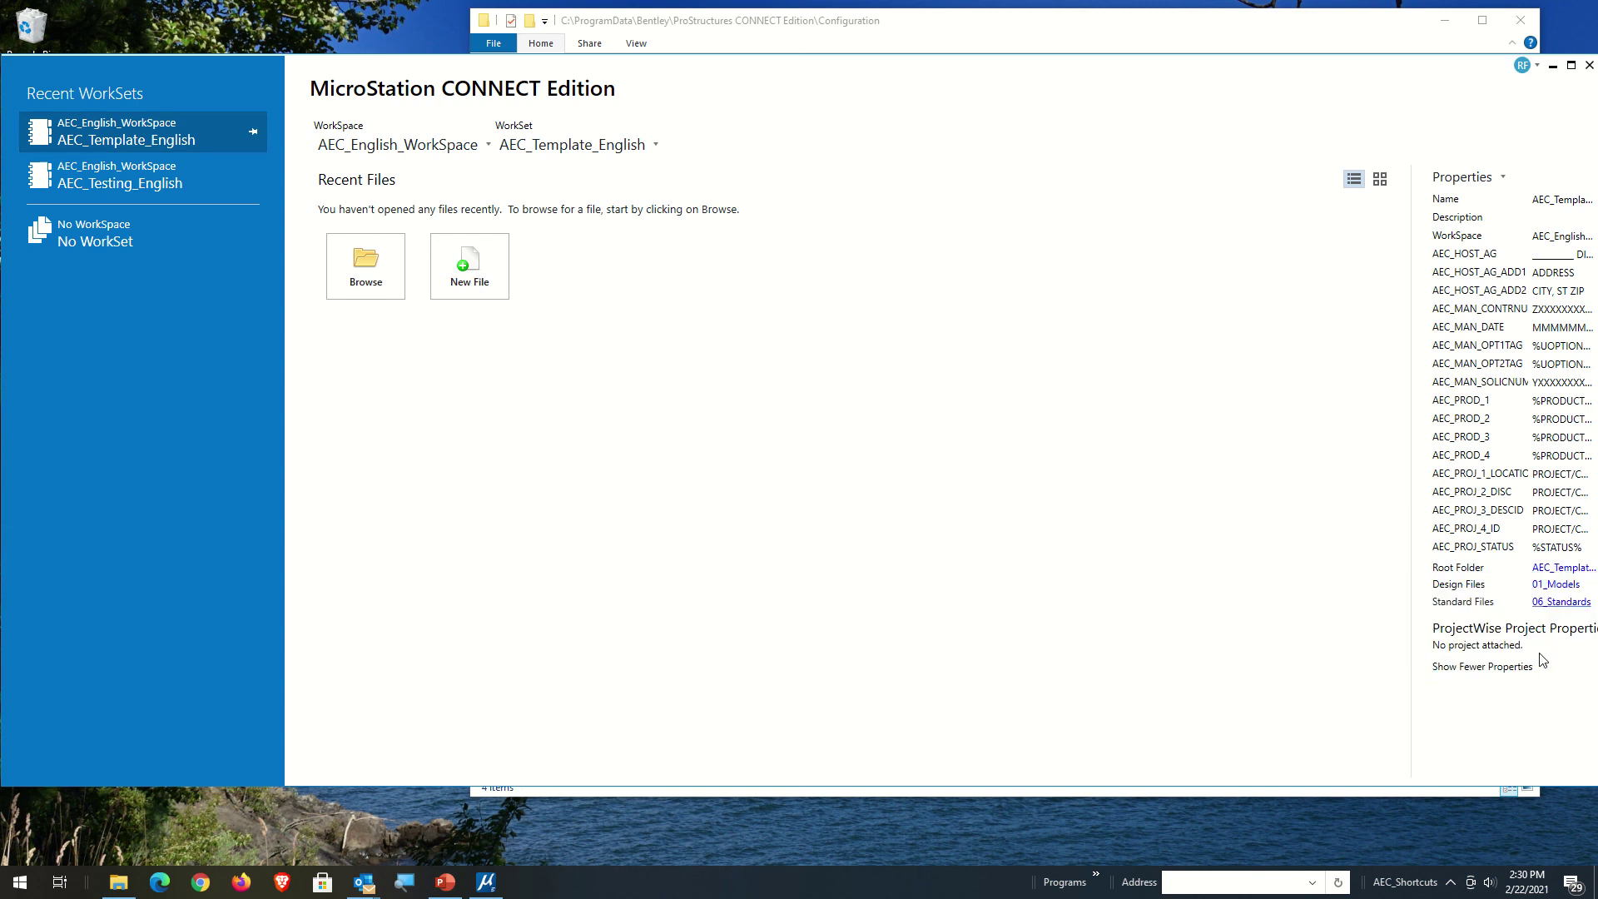
left_click(1559, 569)
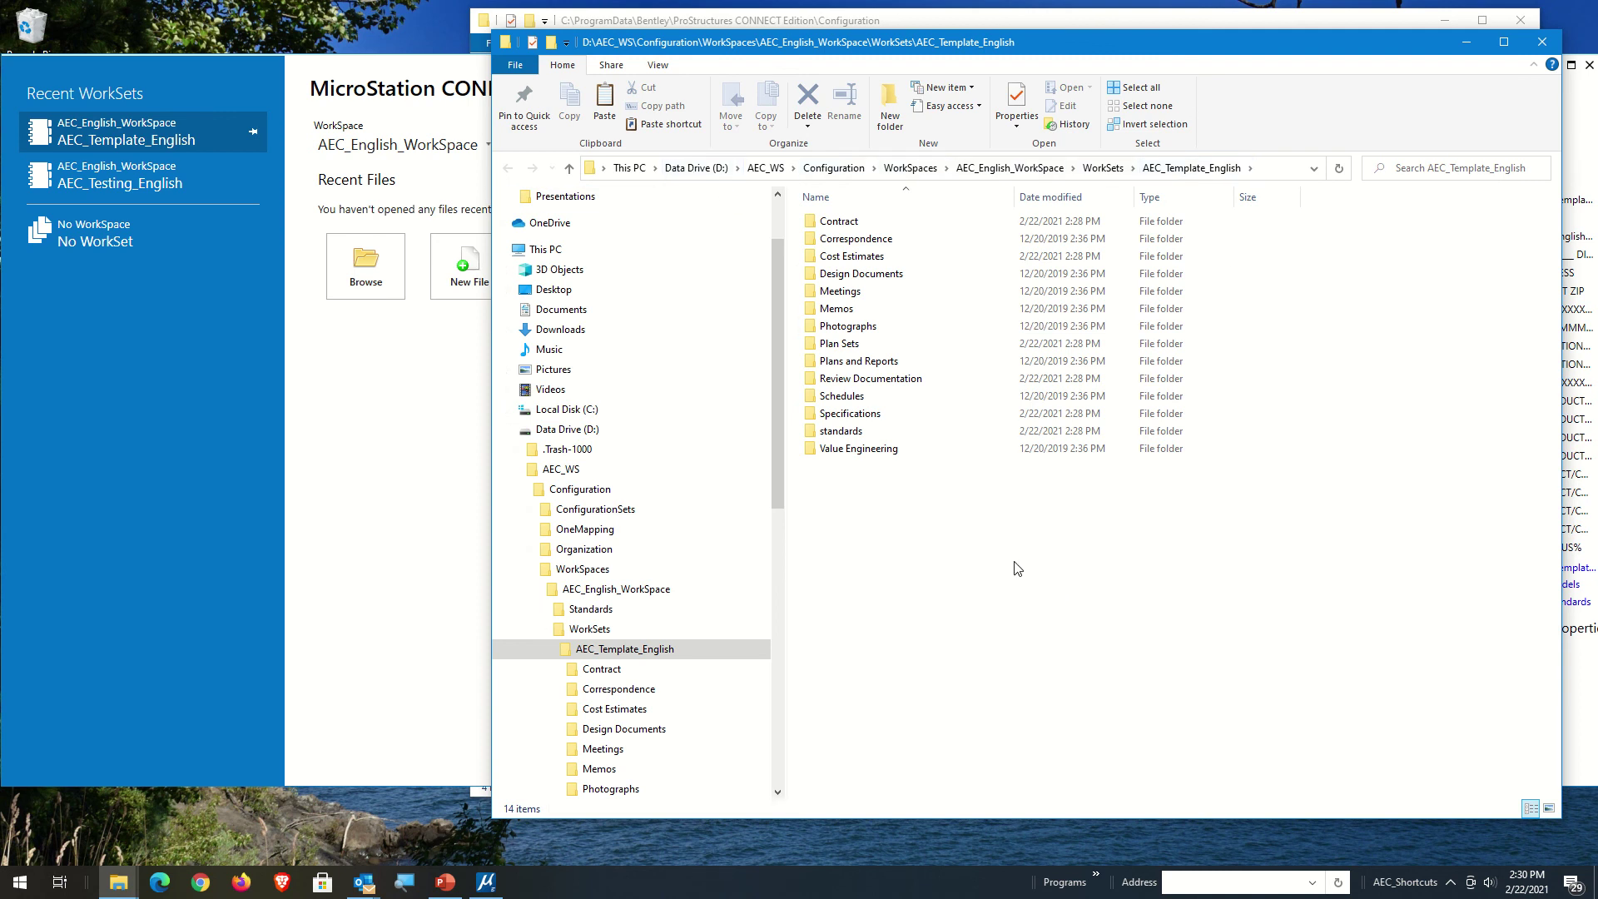
left_click(1541, 42)
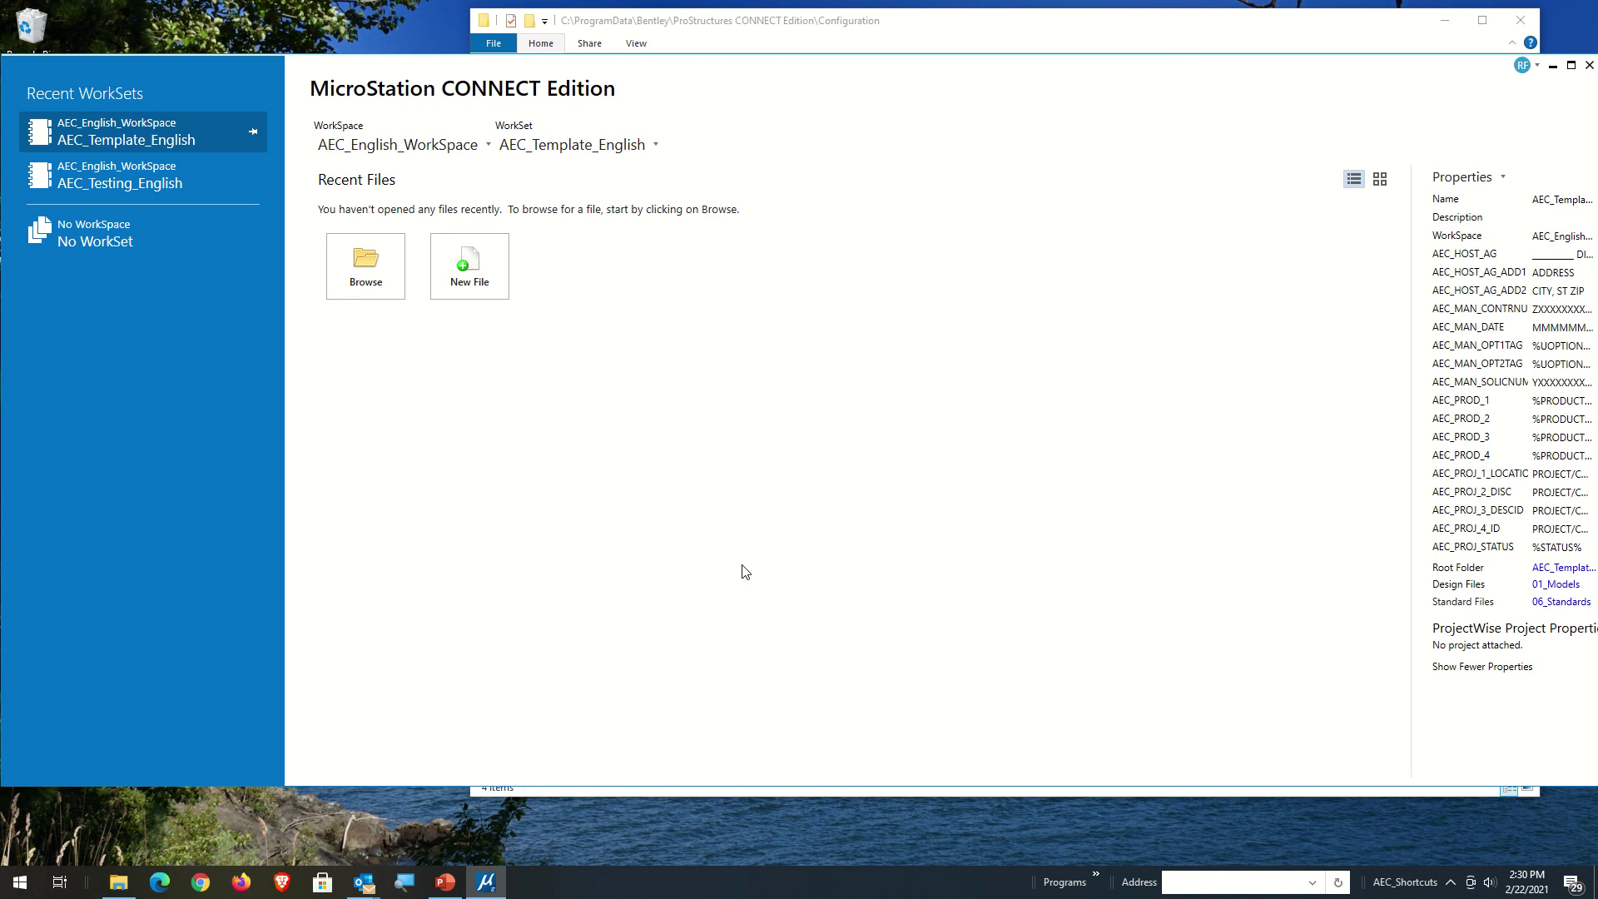
Bring up the Windows Start menu with its list of installed programs
left_click(20, 882)
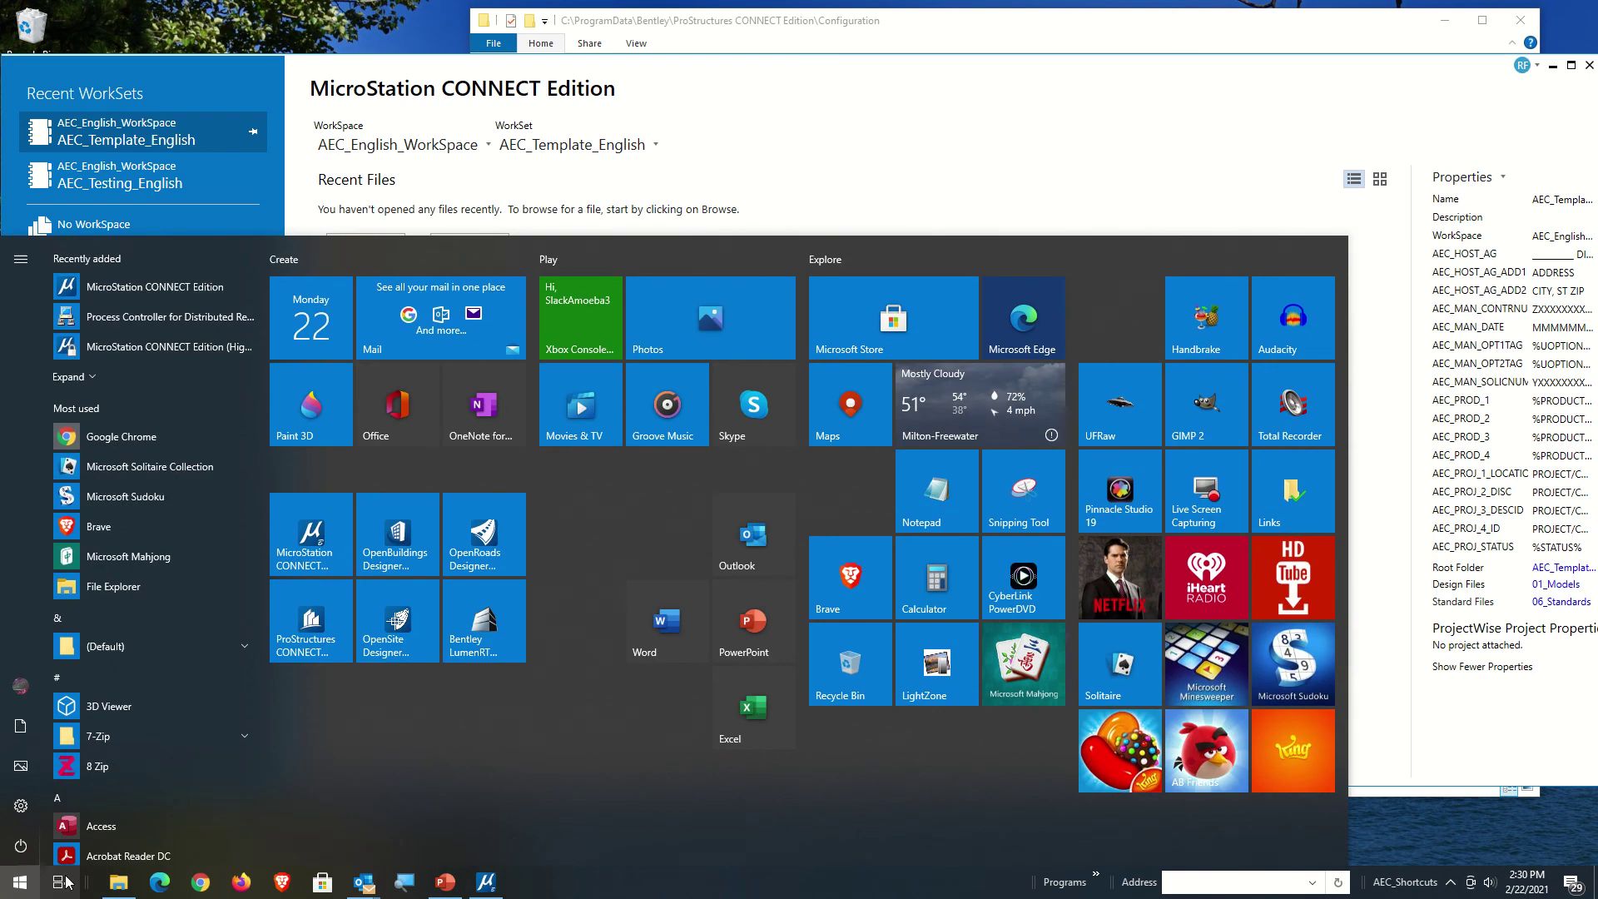